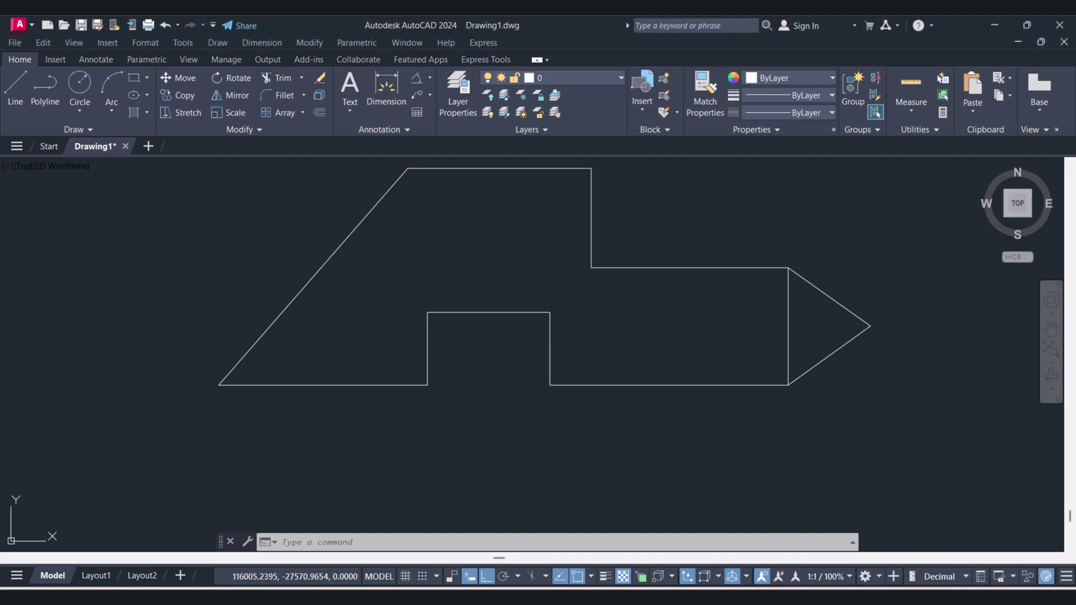
Step: Erase the vertical line across the pointed right end of the outline
{"action": "middle_click_drag", "start_coordinate": [586, 336], "coordinate": [600, 359]}
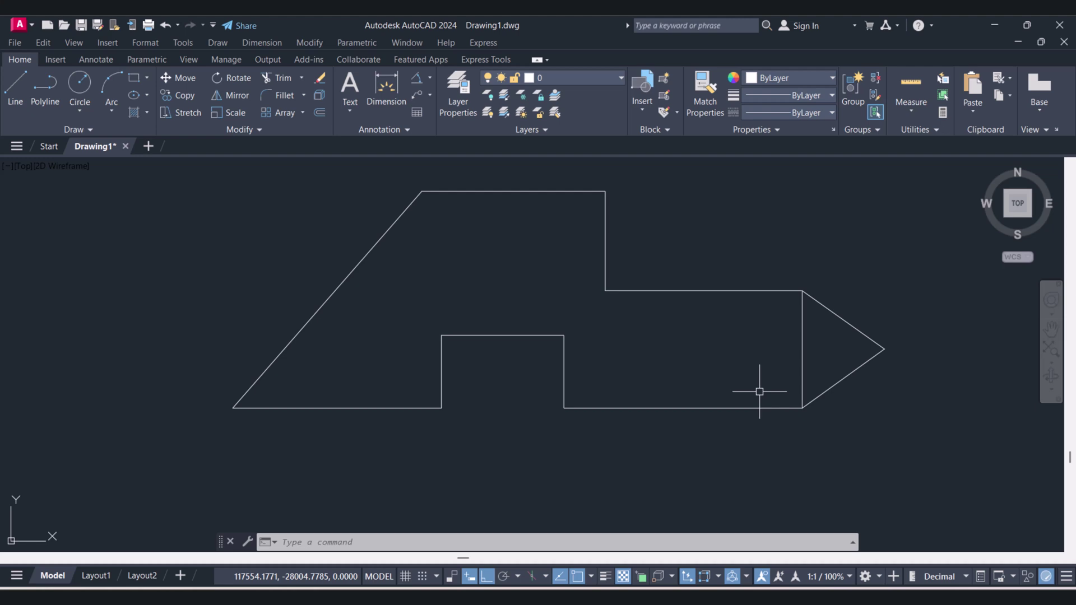
{"action": "scroll", "coordinate": [636, 379], "scroll_direction": "up", "scroll_amount": 2}
{"action": "scroll", "coordinate": [637, 378], "scroll_direction": "down", "scroll_amount": 2}
{"action": "middle_click_drag", "start_coordinate": [636, 377], "coordinate": [619, 393]}
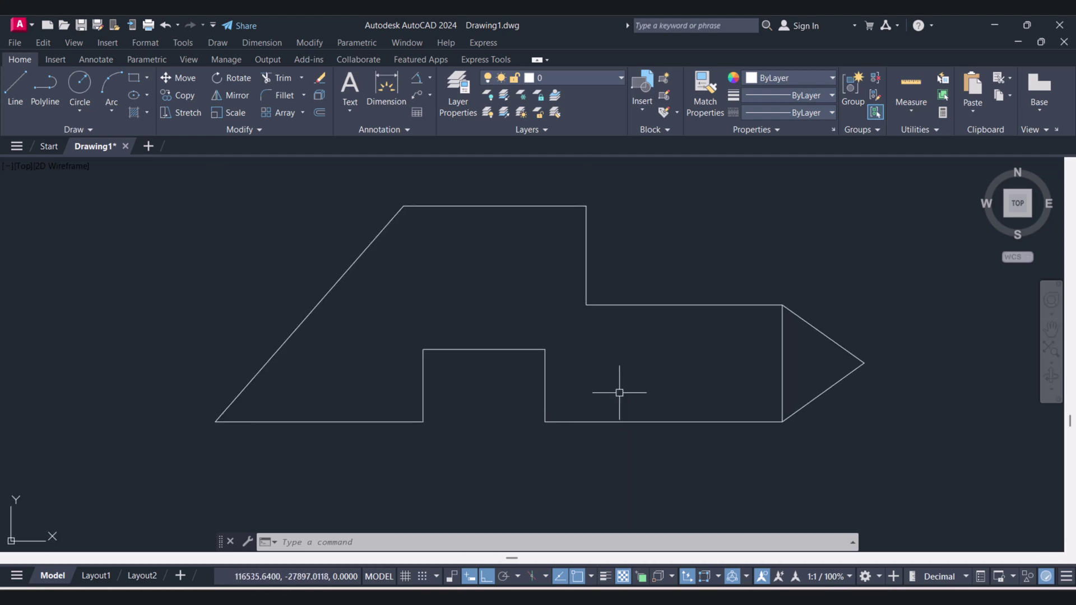
{"action": "middle_click_drag", "start_coordinate": [724, 387], "coordinate": [716, 387]}
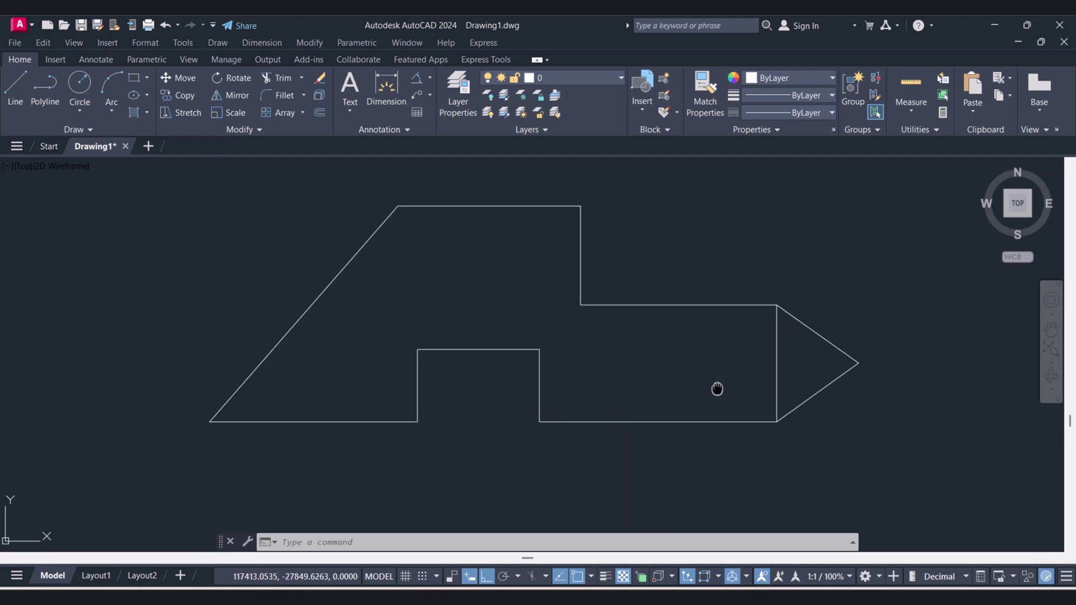
{"action": "type", "text": "E"}
{"action": "key", "text": "Return"}
{"action": "left_click", "coordinate": [785, 387]}
{"action": "left_click", "coordinate": [745, 358]}
{"action": "key", "text": "Return"}
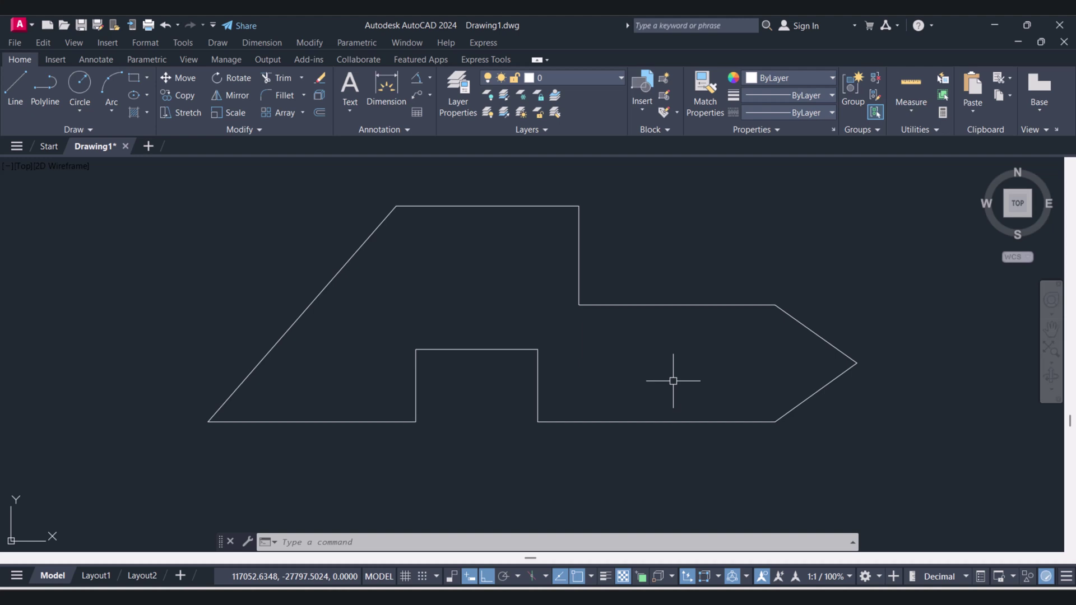
{"action": "key", "text": "Escape"}
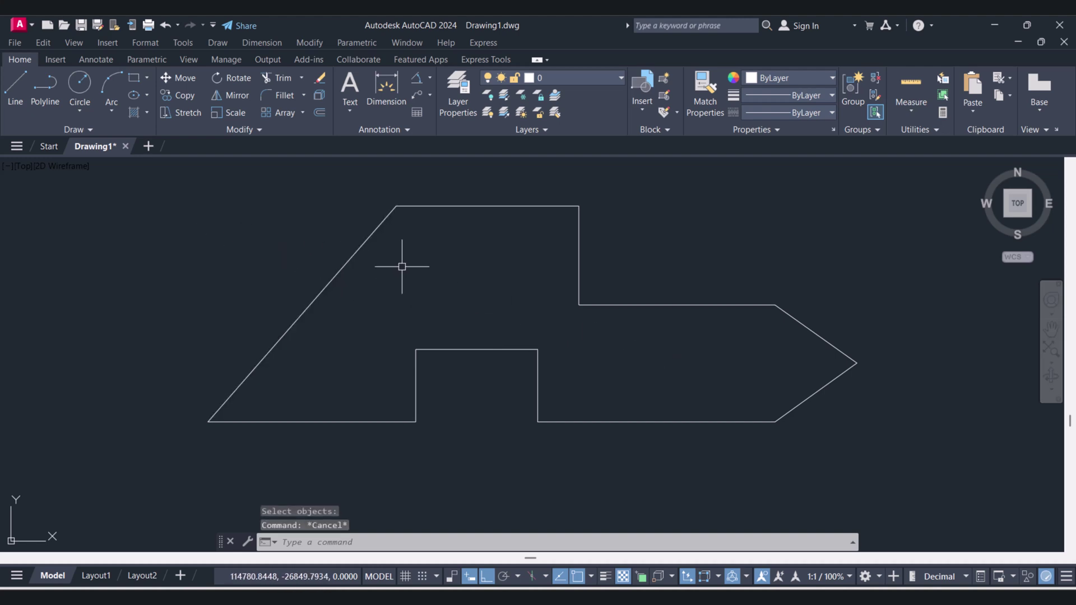
{"action": "key", "text": "Escape"}
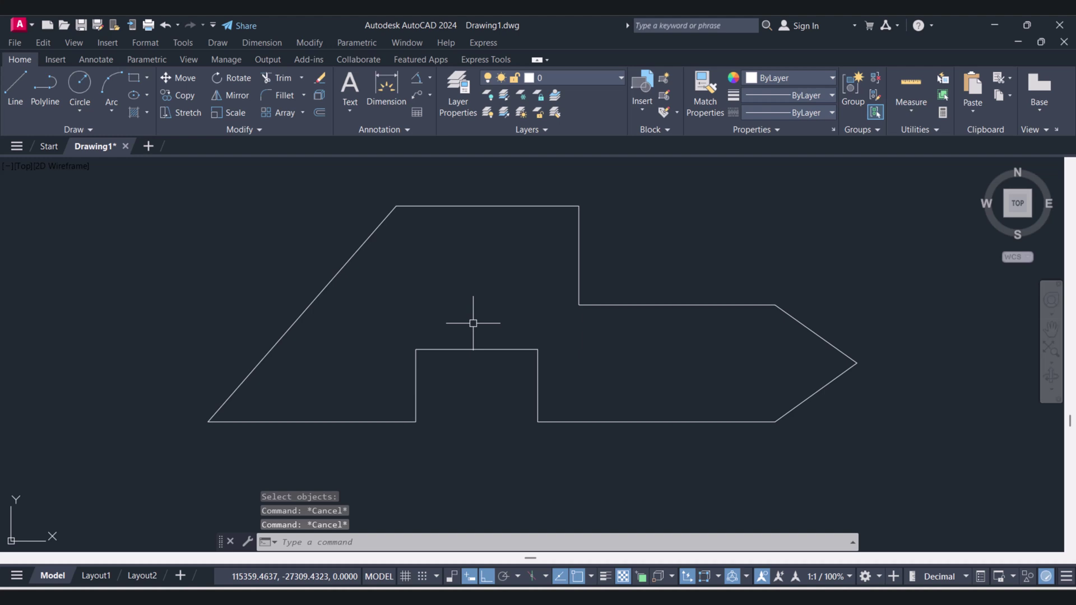
{"action": "left_click", "coordinate": [431, 78]}
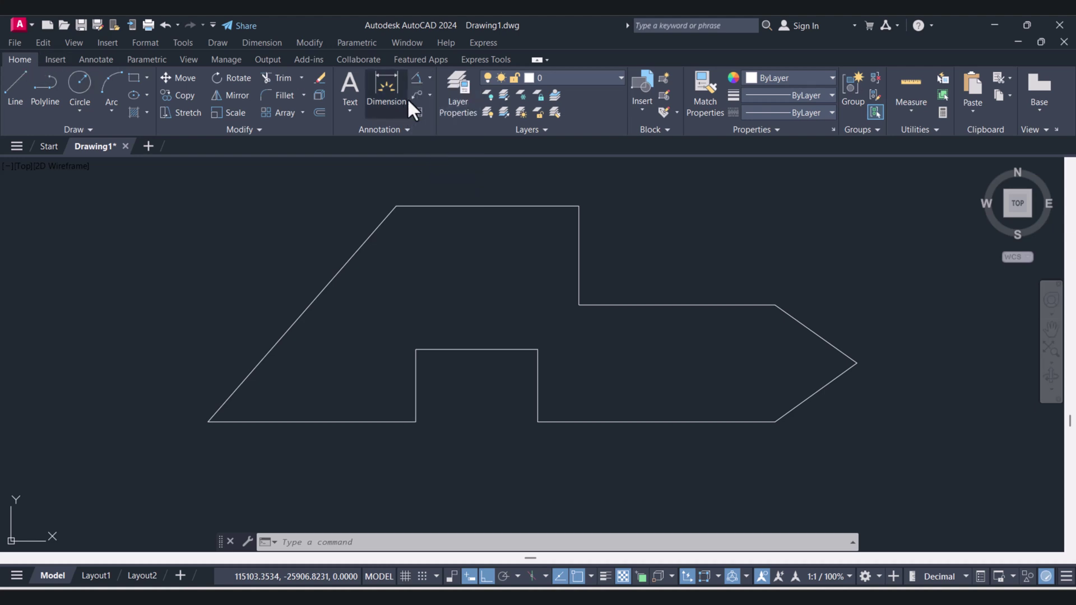
Step: Add a 49° angular dimension between the bottom-left edge and the slanted left edge
{"action": "left_click", "coordinate": [431, 79]}
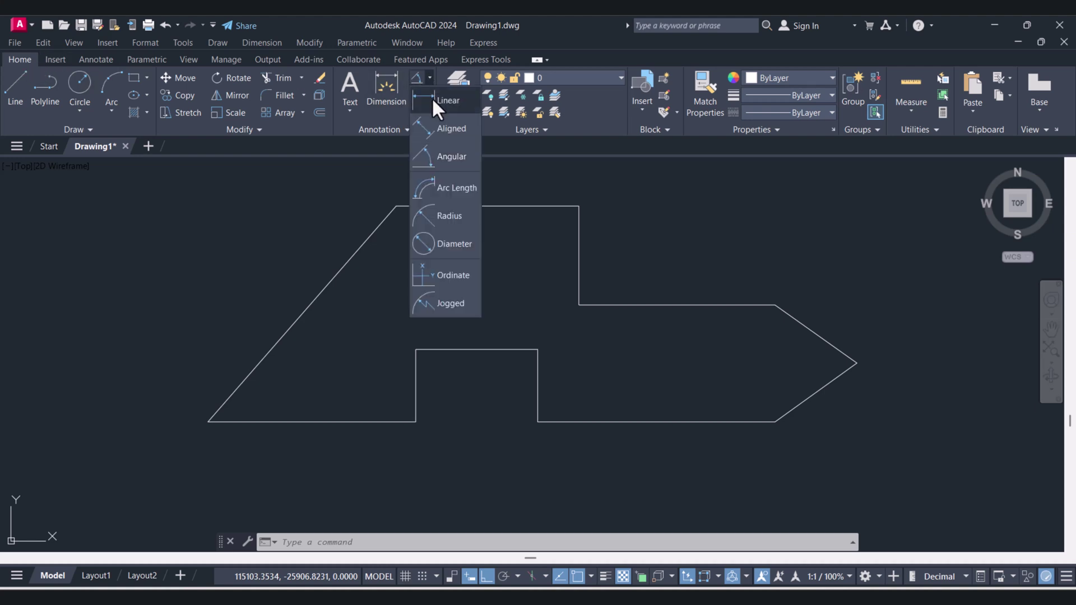
{"action": "left_click", "coordinate": [446, 161]}
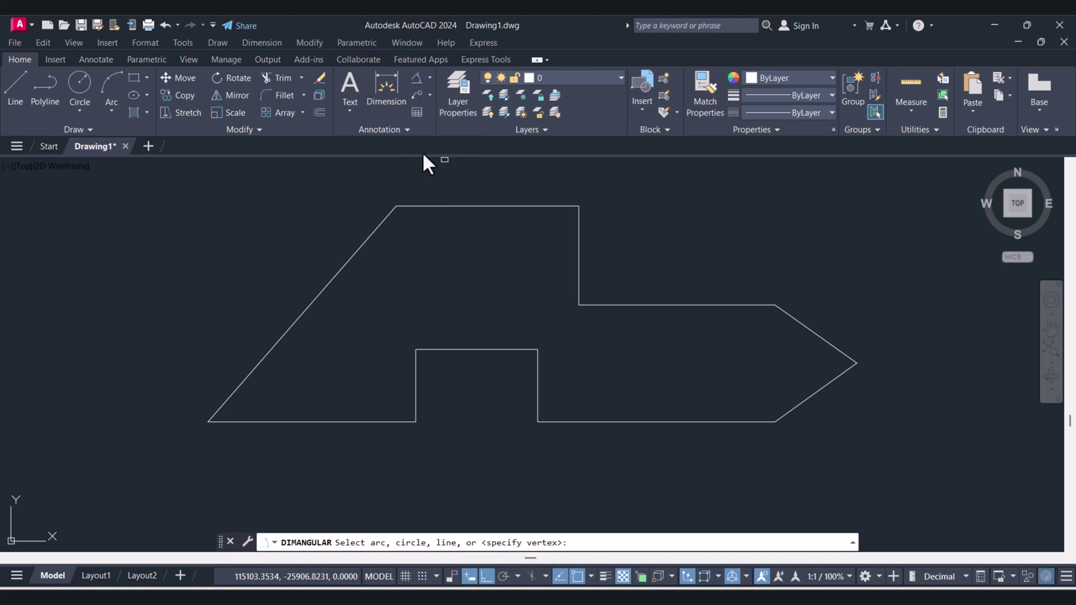
{"action": "left_click", "coordinate": [274, 422]}
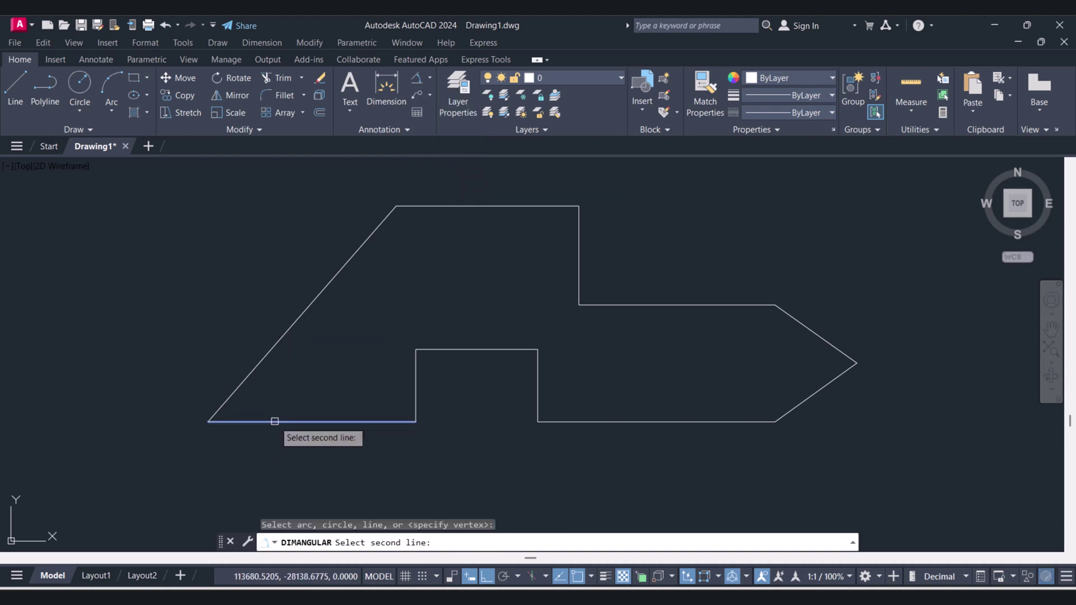
{"action": "left_click", "coordinate": [251, 373]}
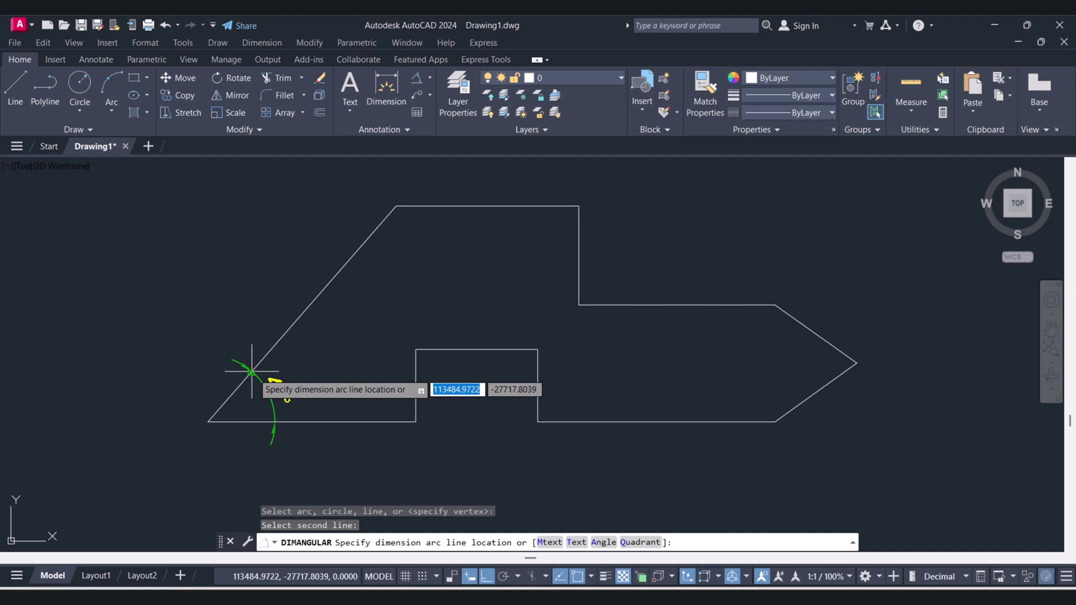
{"action": "left_click", "coordinate": [311, 372]}
{"action": "scroll", "coordinate": [331, 392], "scroll_direction": "up", "scroll_amount": 2}
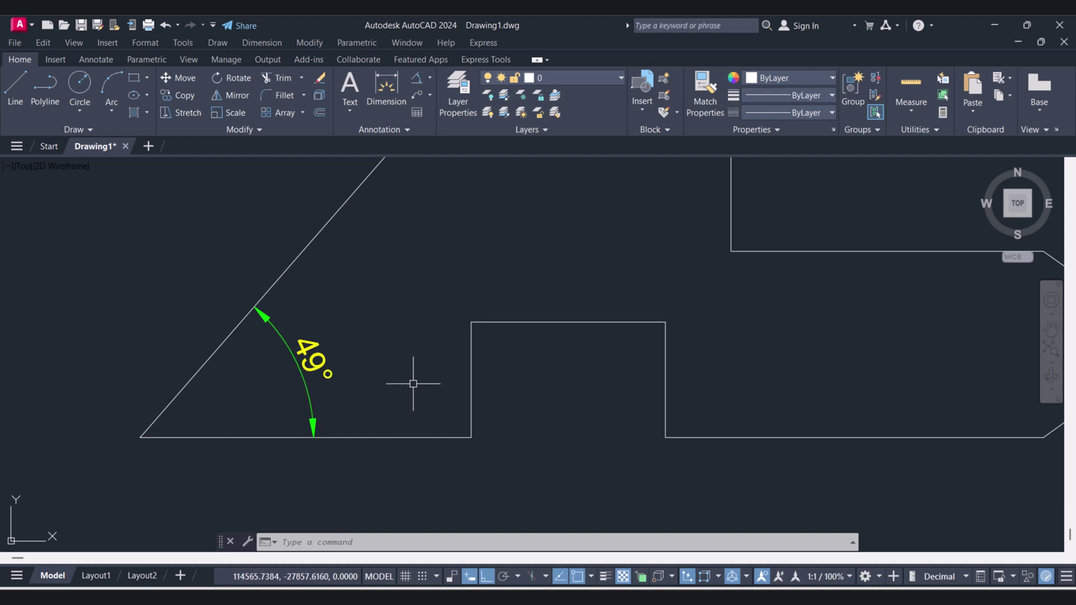
{"action": "type", "text": "d"}
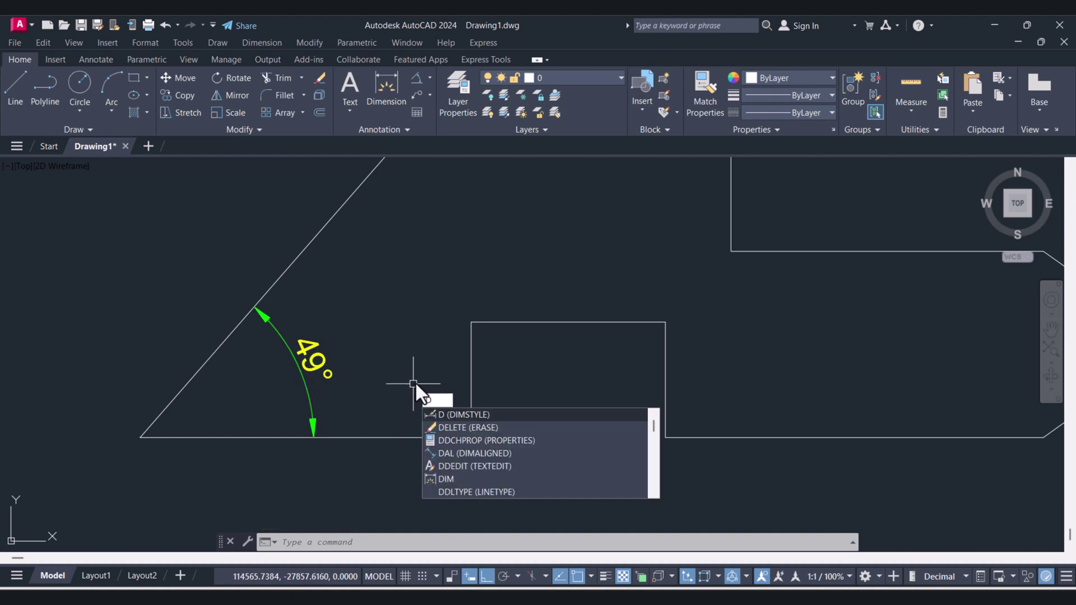
Step: In the ISO-25 dimension style, set the dimension line colour to cyan
{"action": "key", "text": "Return"}
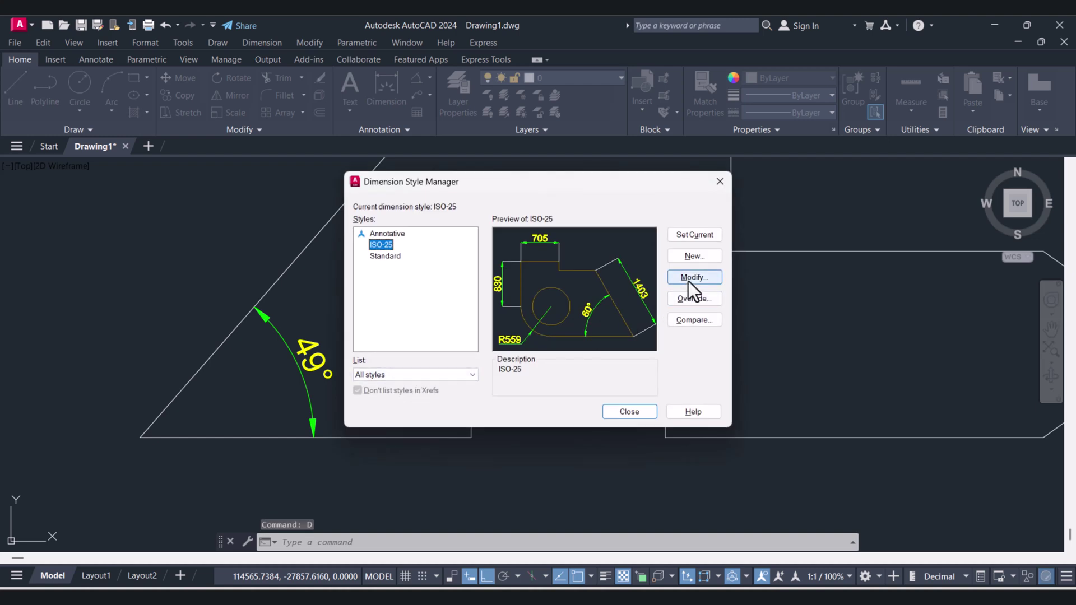
{"action": "left_click", "coordinate": [689, 279]}
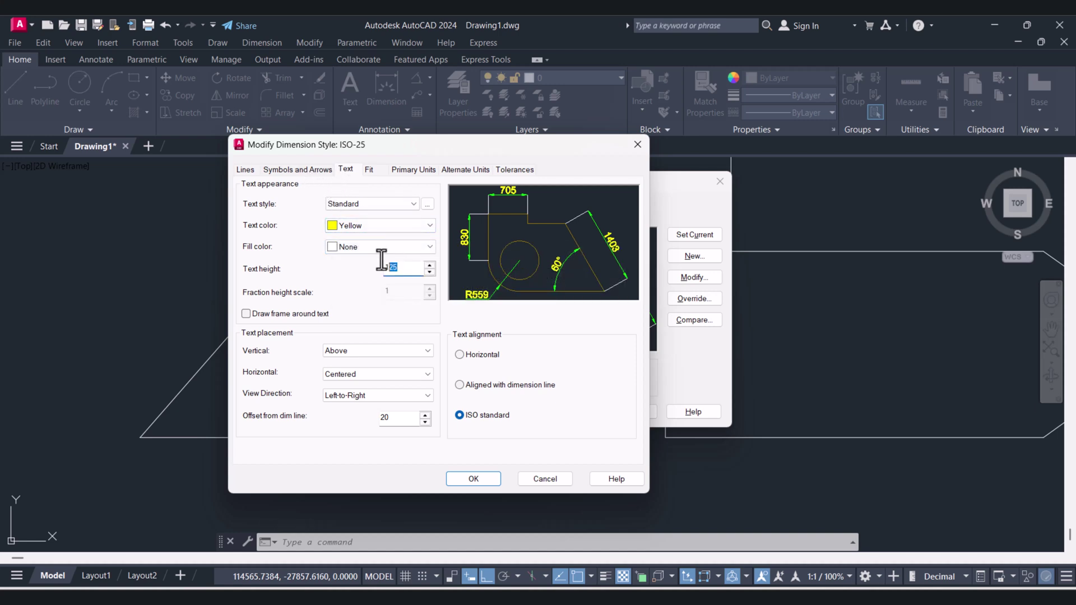
{"action": "left_click", "coordinate": [274, 169]}
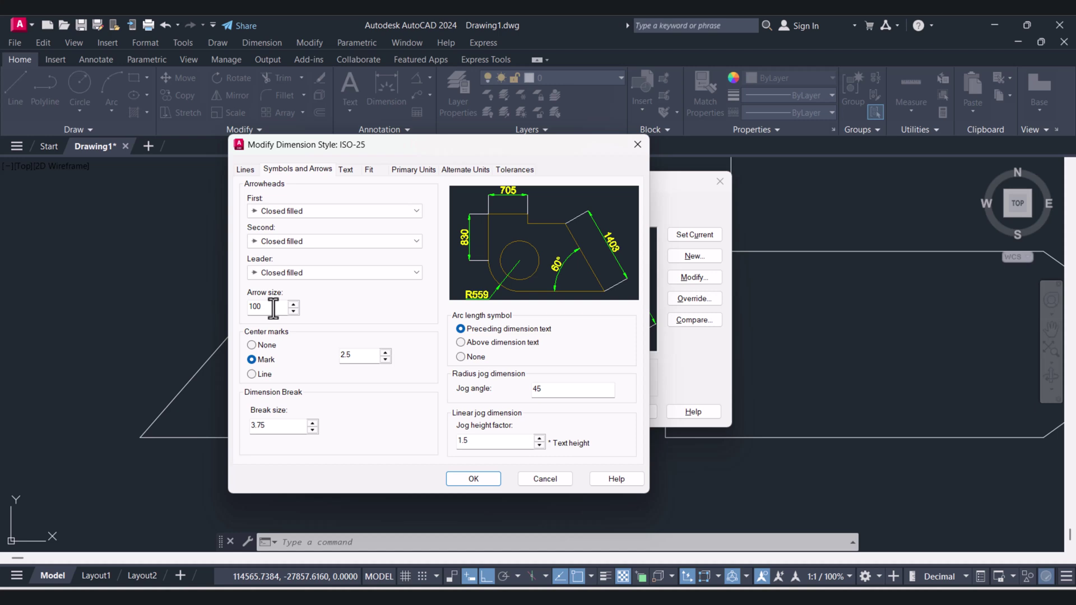
{"action": "left_click_drag", "start_coordinate": [269, 308], "coordinate": [235, 309]}
{"action": "left_click", "coordinate": [287, 168]}
{"action": "left_click", "coordinate": [238, 174]}
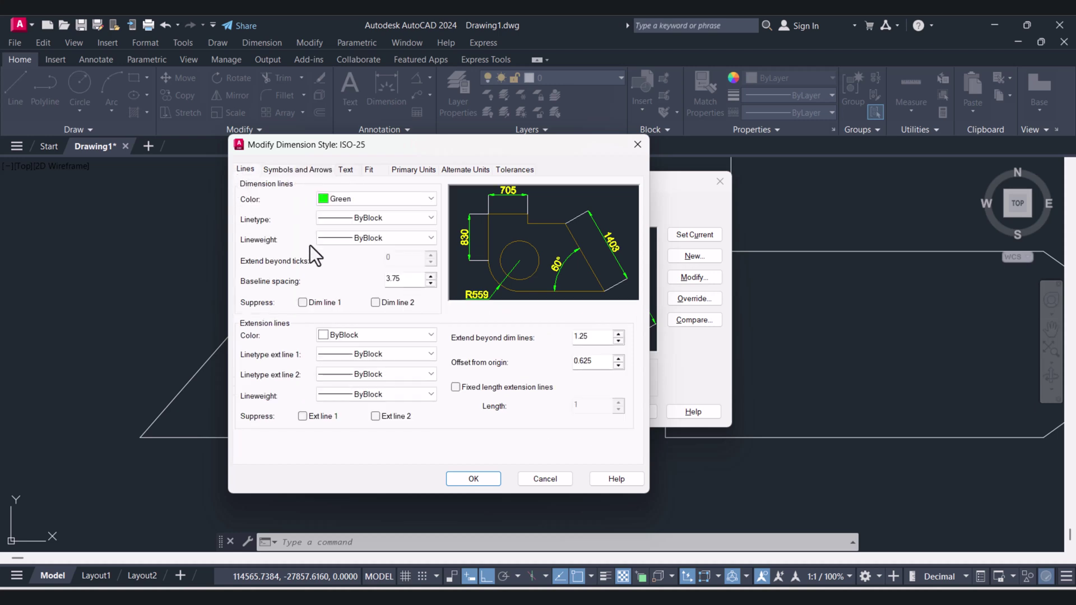
{"action": "left_click", "coordinate": [382, 199]}
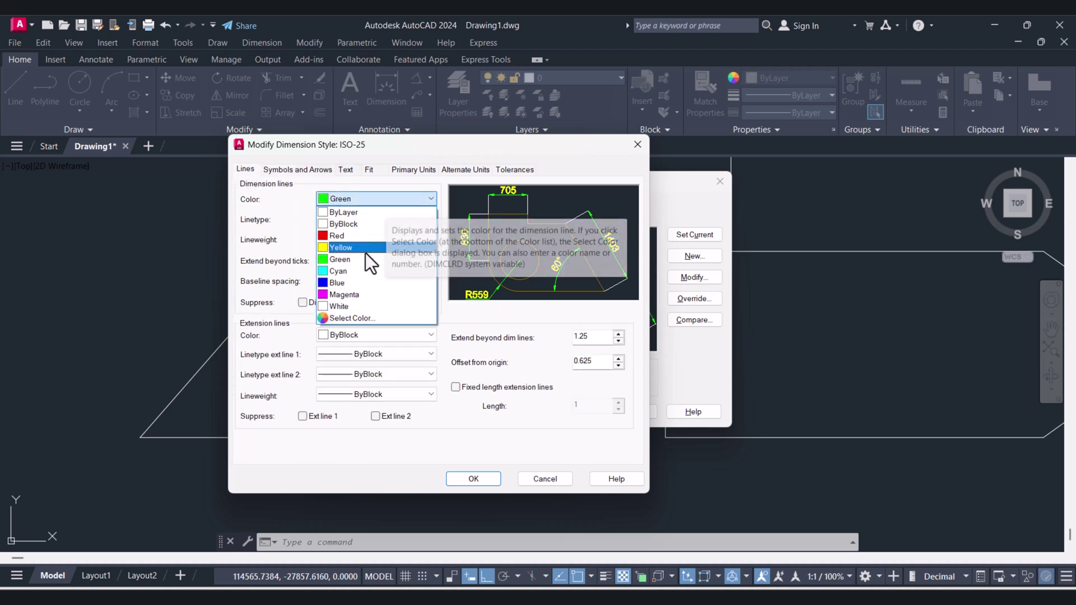
{"action": "left_click", "coordinate": [346, 272]}
Step: Make the dimension text magenta and set linear precision to 0
{"action": "left_click", "coordinate": [349, 170]}
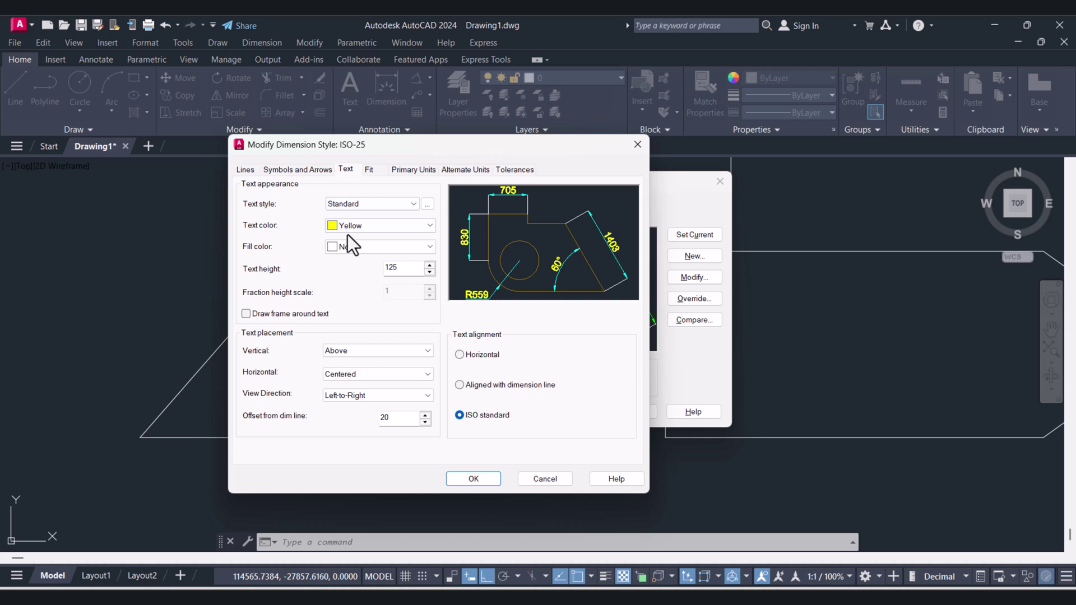
{"action": "left_click", "coordinate": [371, 227]}
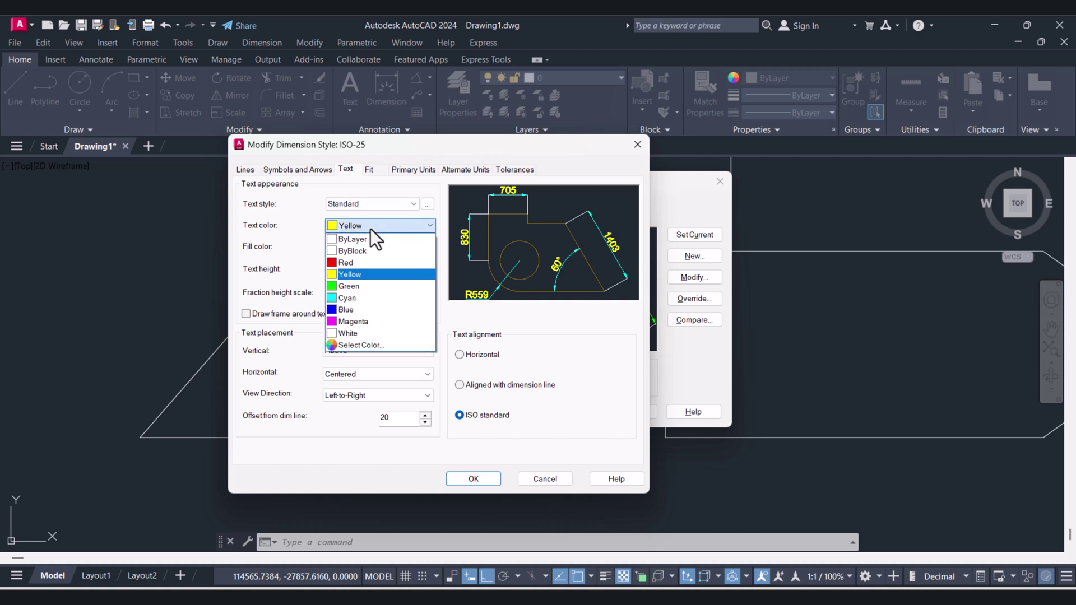
{"action": "left_click", "coordinate": [349, 322]}
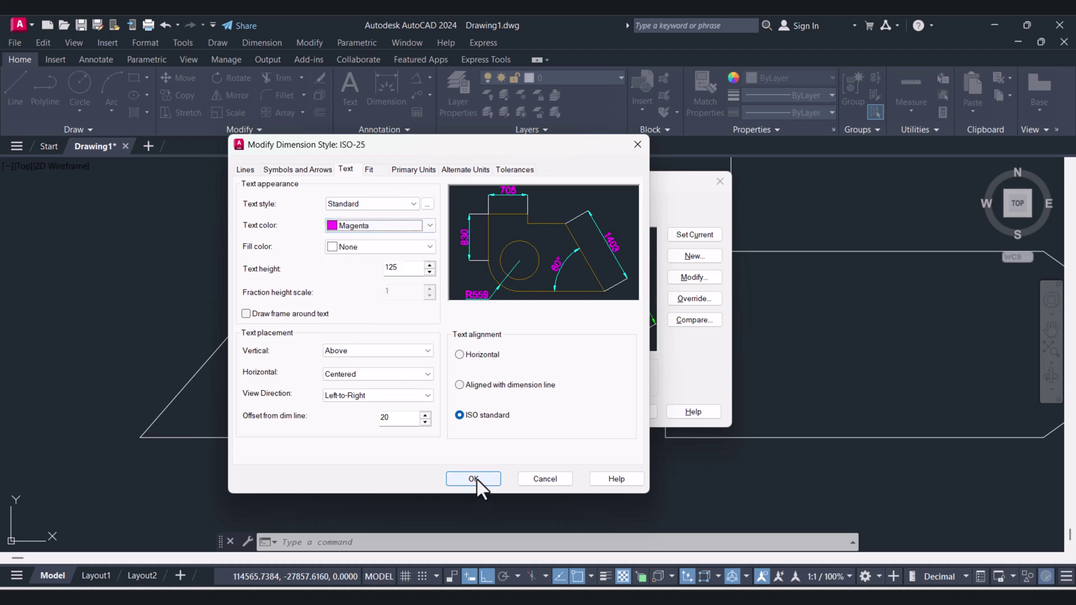
{"action": "left_click", "coordinate": [408, 170]}
{"action": "left_click", "coordinate": [374, 218]}
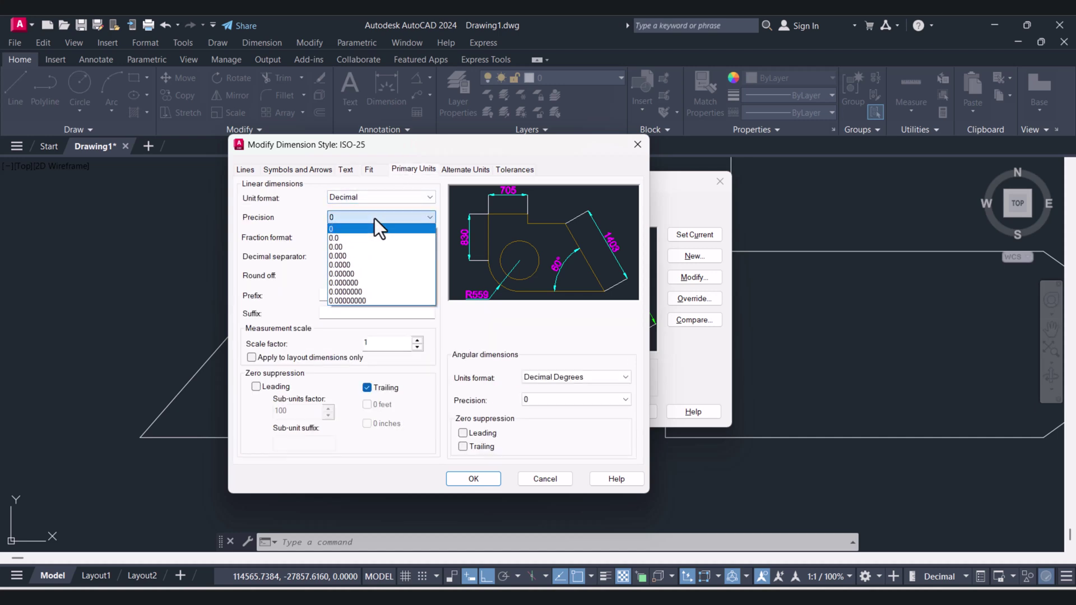
{"action": "left_click", "coordinate": [355, 238]}
{"action": "left_click", "coordinate": [361, 220]}
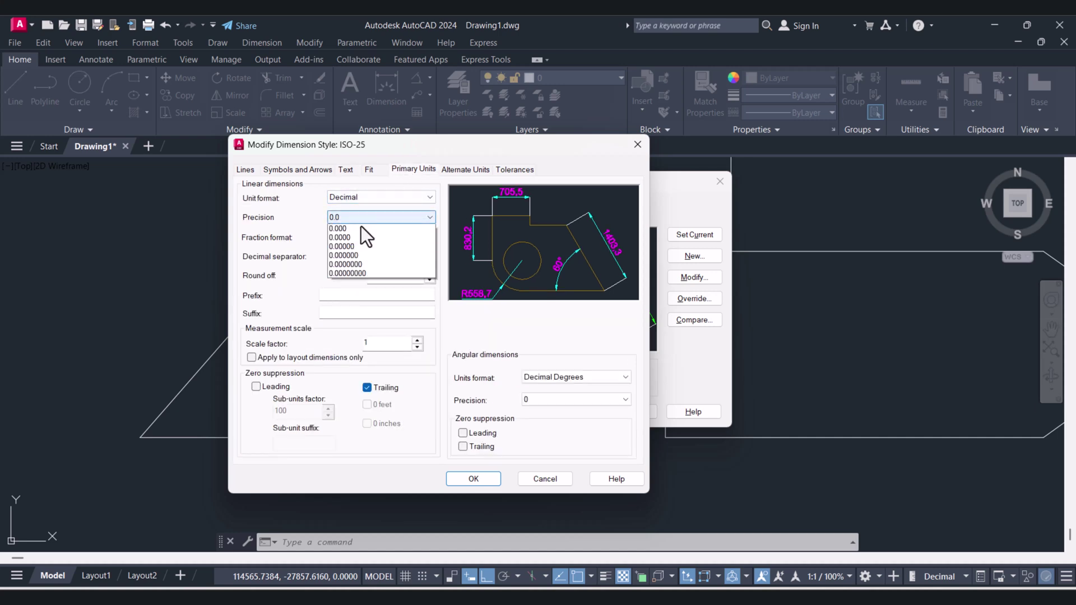
{"action": "left_click", "coordinate": [345, 228]}
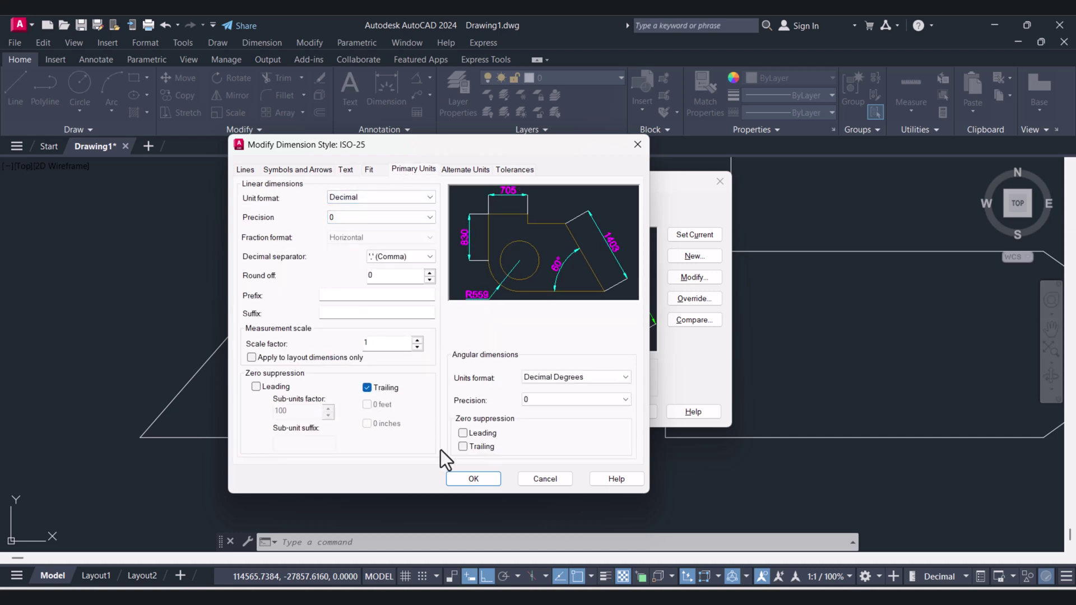
Step: Close the style dialogs and add a 36° angular dimension at the right tip
{"action": "left_click", "coordinate": [475, 480]}
{"action": "left_click", "coordinate": [627, 412]}
{"action": "scroll", "coordinate": [586, 353], "scroll_direction": "down", "scroll_amount": 3}
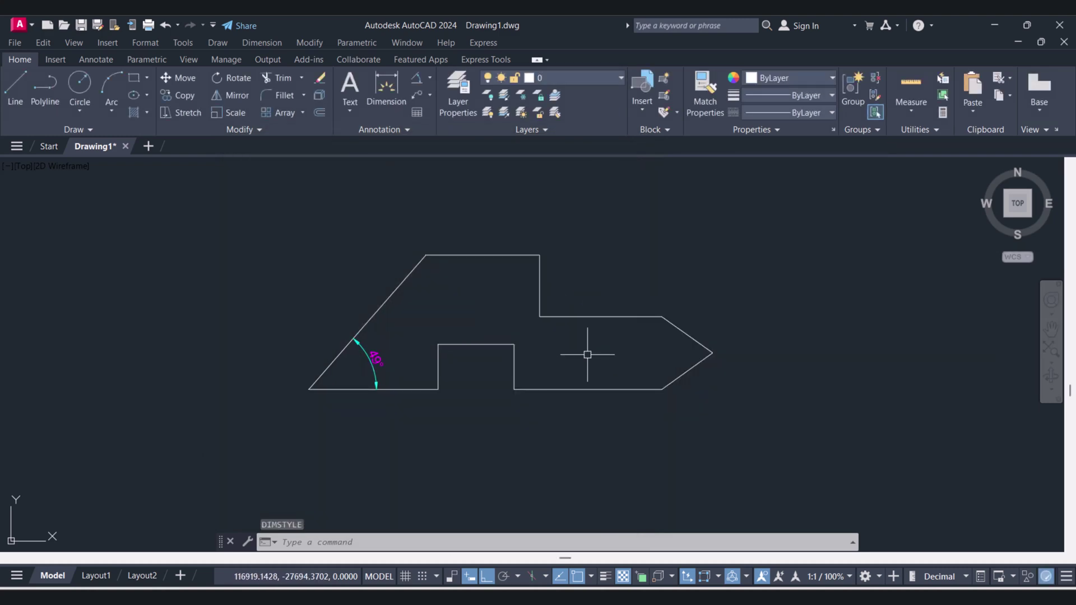
{"action": "scroll", "coordinate": [512, 314], "scroll_direction": "down", "scroll_amount": 2}
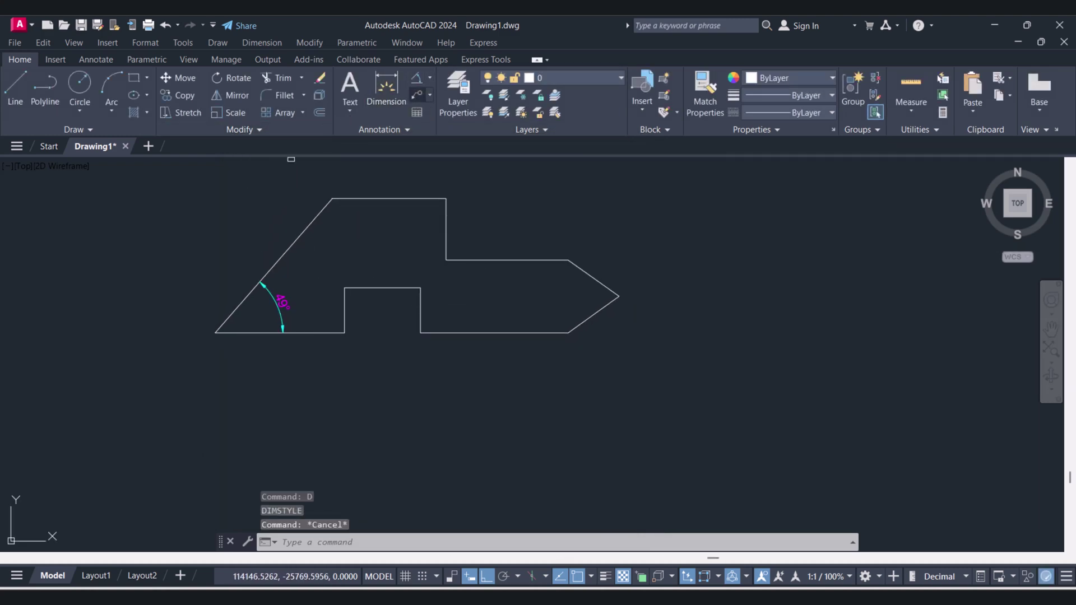
{"action": "left_click", "coordinate": [416, 78]}
{"action": "scroll", "coordinate": [611, 336], "scroll_direction": "up", "scroll_amount": 4}
{"action": "left_click", "coordinate": [494, 319]}
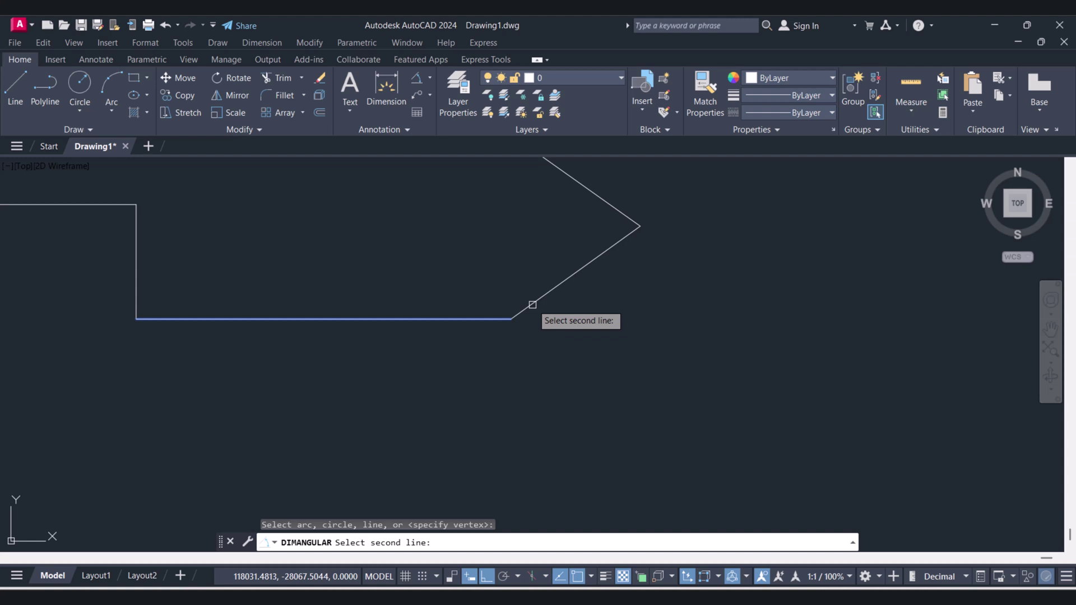
{"action": "left_click", "coordinate": [523, 310]}
{"action": "left_click", "coordinate": [600, 306]}
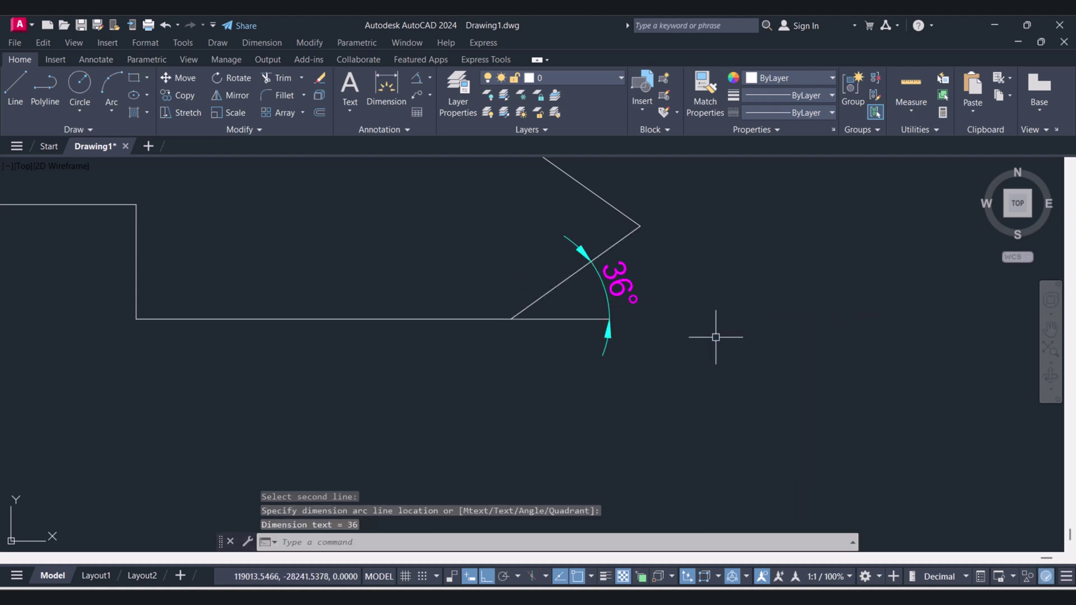
{"action": "scroll", "coordinate": [701, 336], "scroll_direction": "down", "scroll_amount": 4}
Step: Add a 145° angular dimension at the upper-right corner
{"action": "key", "text": "Return"}
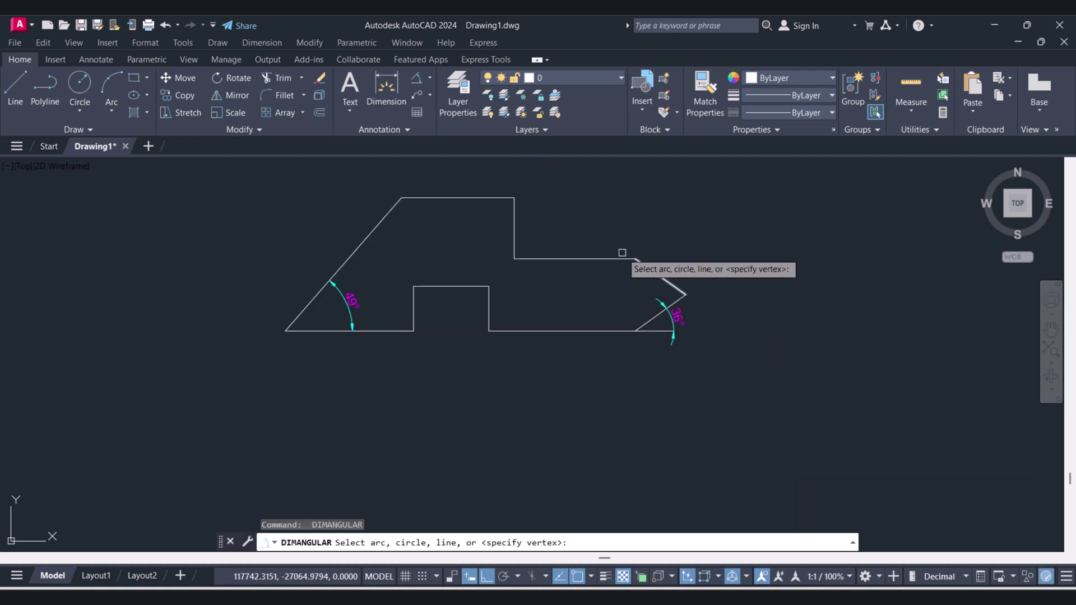
{"action": "left_click", "coordinate": [628, 259]}
{"action": "left_click", "coordinate": [662, 278]}
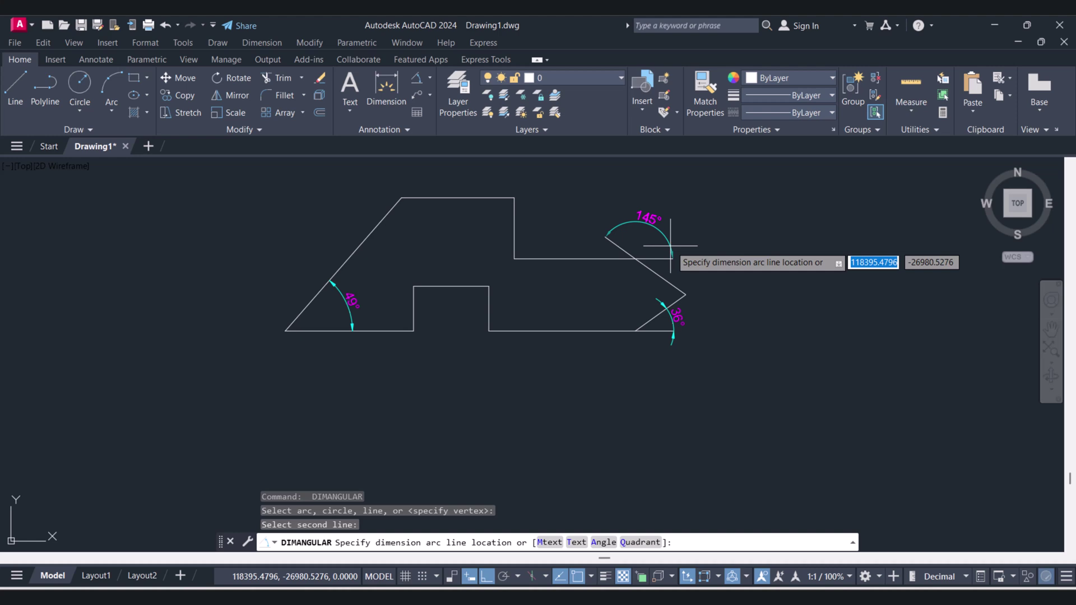
{"action": "left_click", "coordinate": [670, 238]}
{"action": "key", "text": "Escape"}
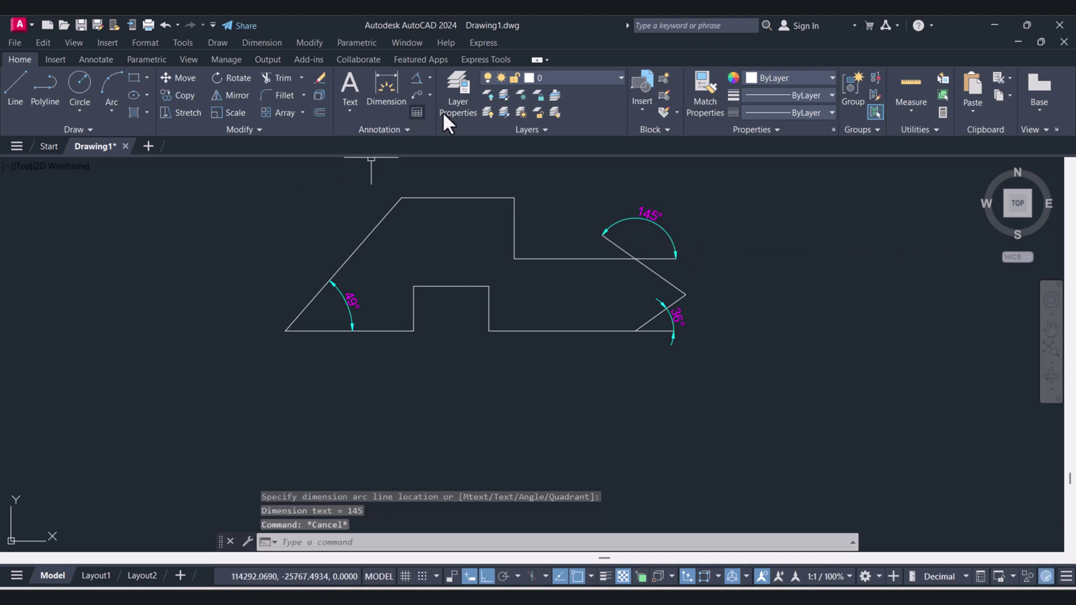
Step: Dimension the first two bottom segments, 1760 and 1032, on one baseline
{"action": "left_click", "coordinate": [430, 78]}
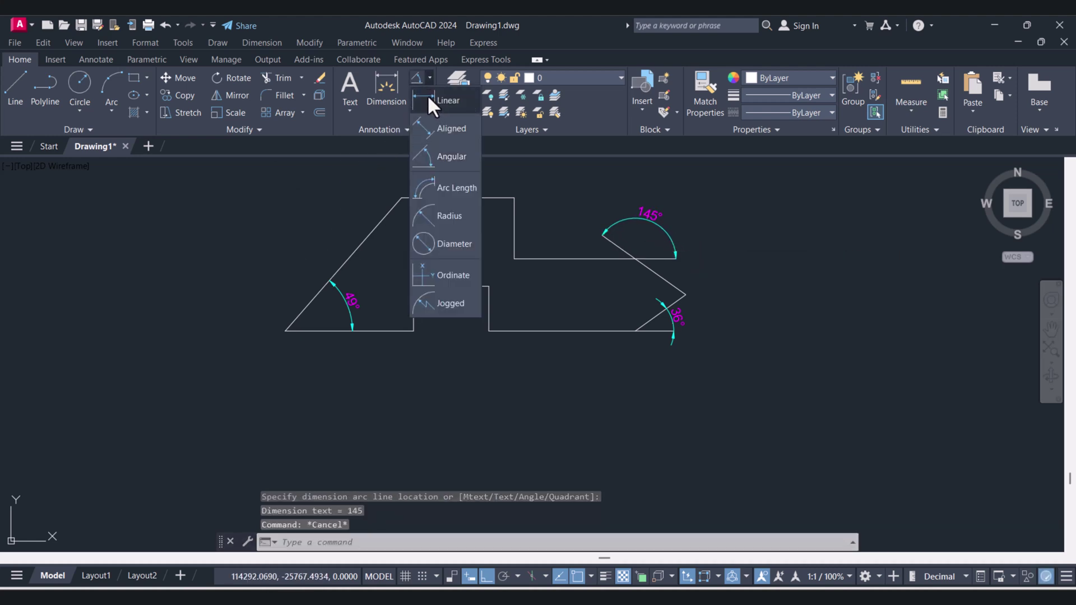
{"action": "left_click", "coordinate": [432, 101]}
{"action": "left_click", "coordinate": [286, 330]}
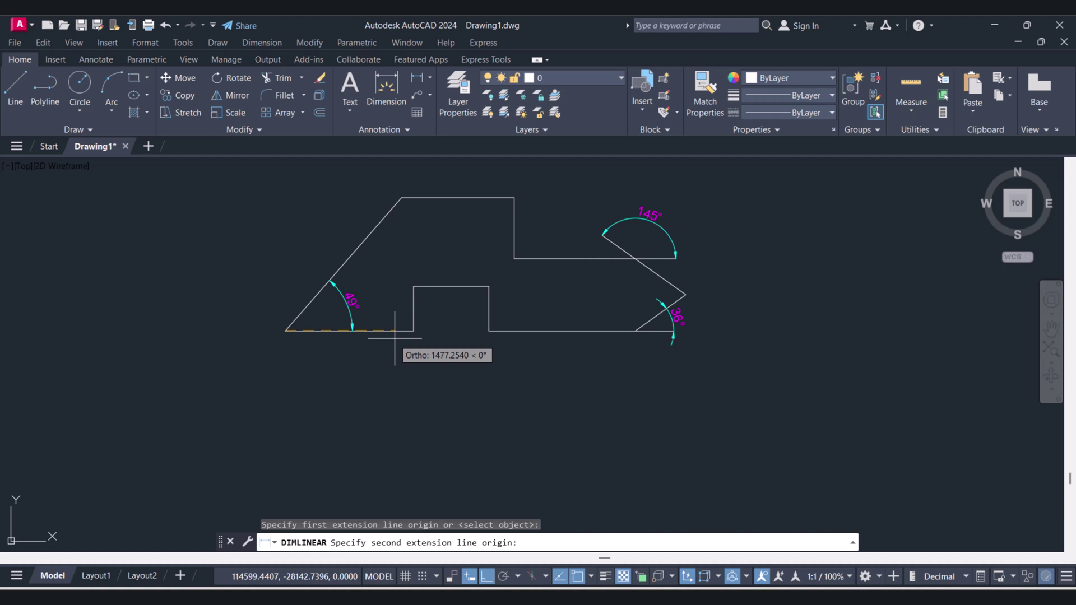
{"action": "left_click", "coordinate": [414, 331]}
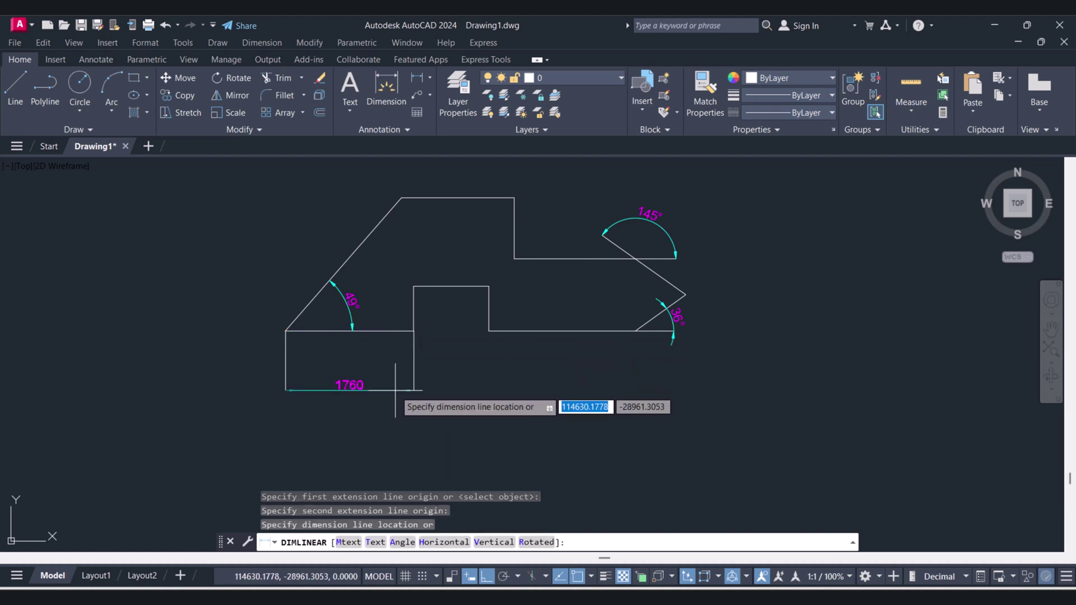
{"action": "left_click", "coordinate": [395, 391]}
{"action": "key", "text": "Return"}
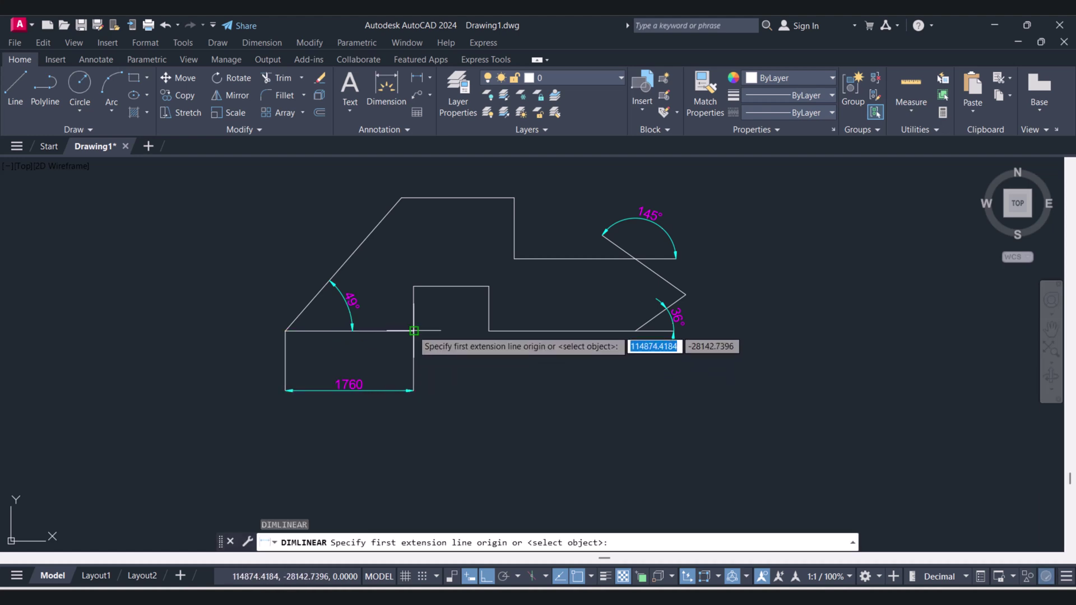
{"action": "left_click", "coordinate": [415, 330]}
{"action": "left_click", "coordinate": [489, 331]}
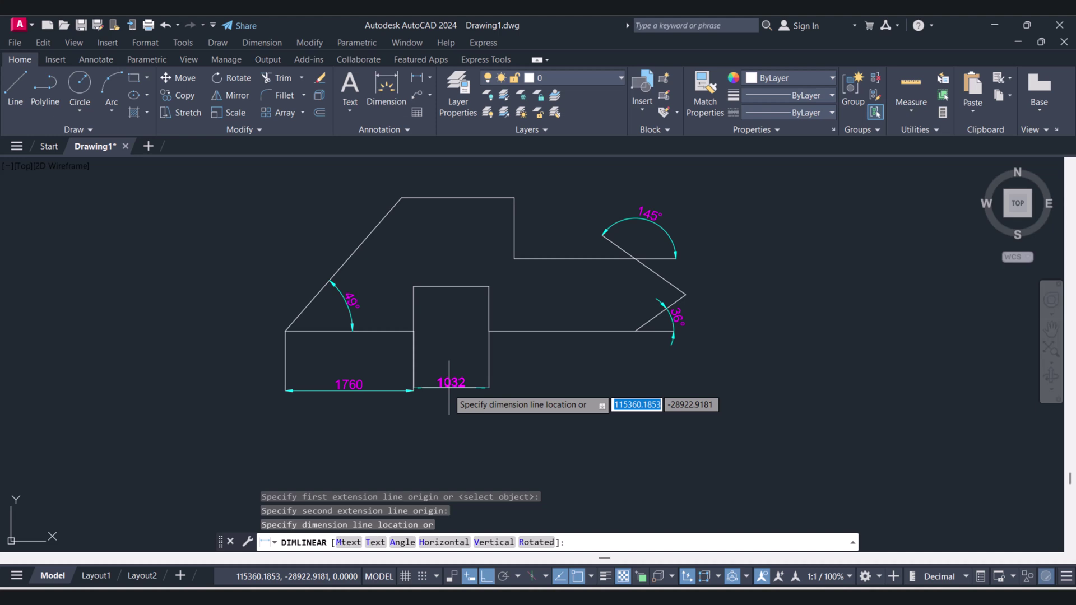
{"action": "left_click", "coordinate": [418, 390]}
Step: Continue the chain with the 2010 and 693 linear dimensions in line
{"action": "key", "text": "Return"}
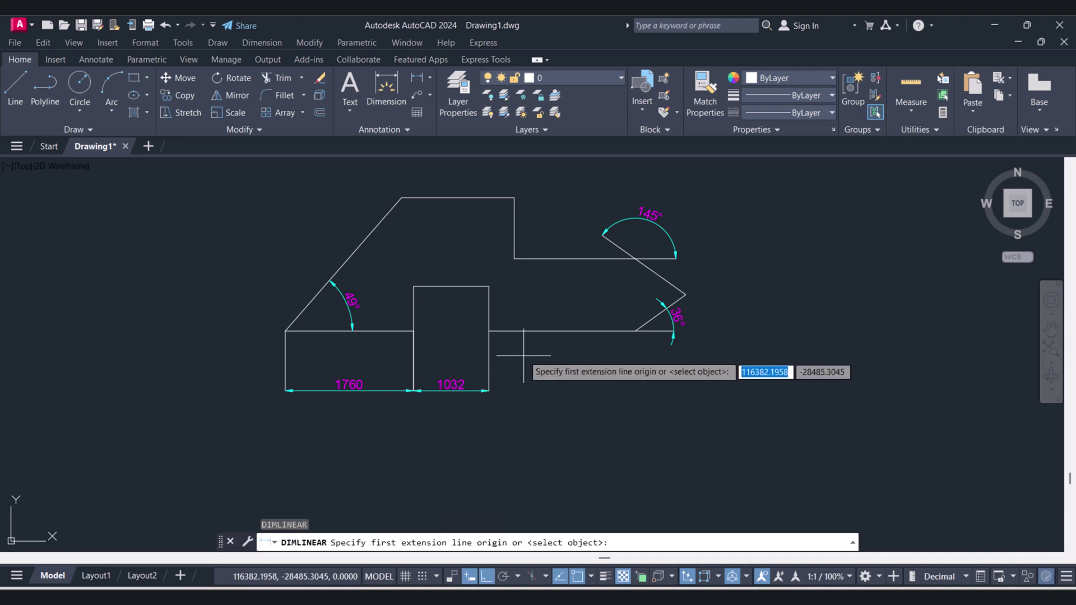
{"action": "left_click", "coordinate": [489, 331]}
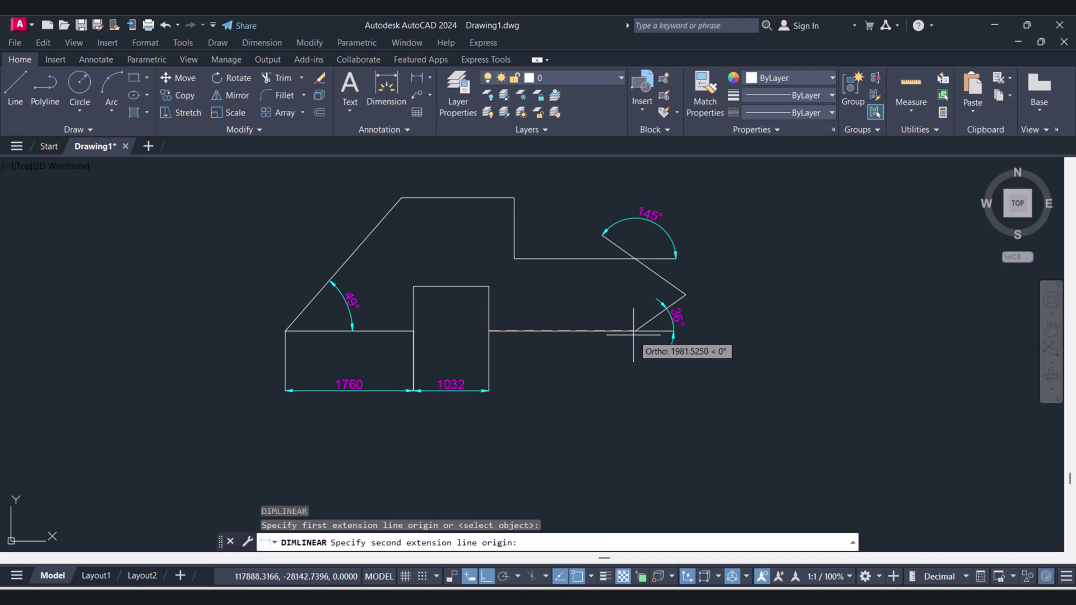
{"action": "left_click", "coordinate": [635, 331]}
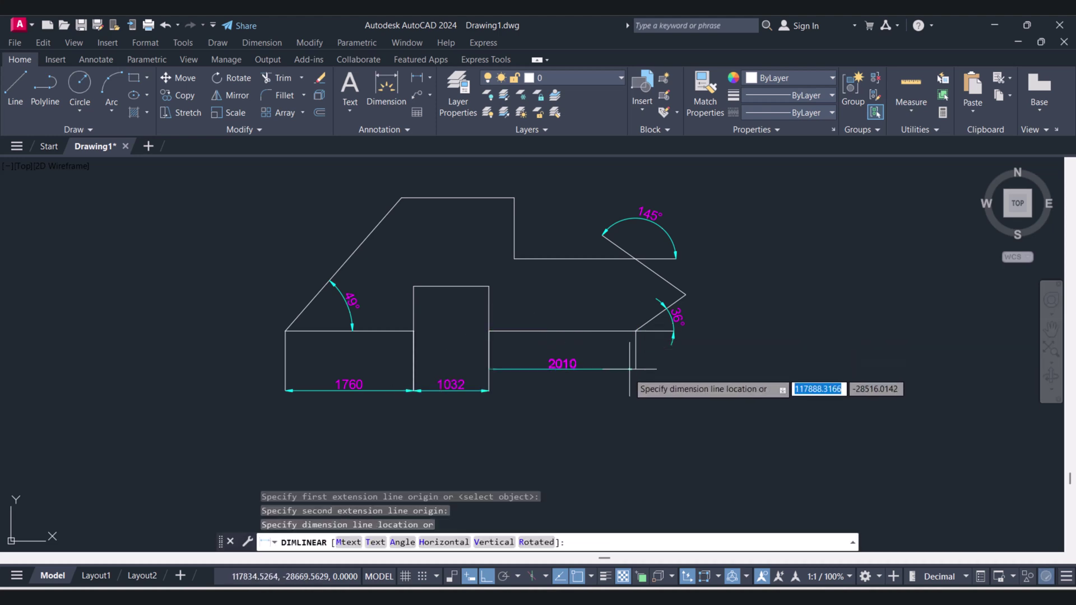
{"action": "left_click", "coordinate": [490, 390]}
{"action": "key", "text": "Return"}
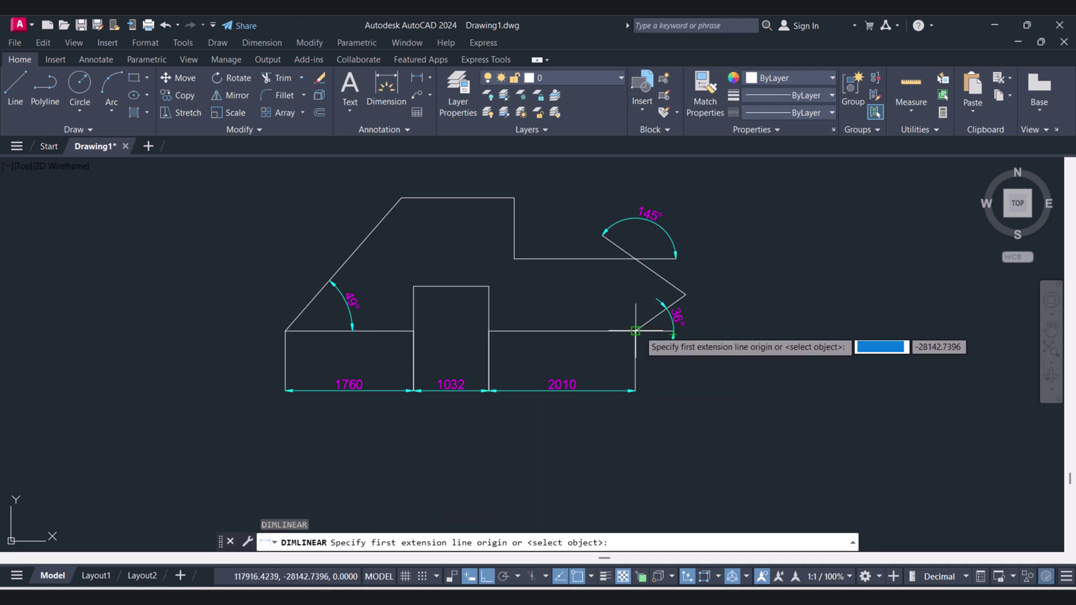
{"action": "left_click", "coordinate": [635, 330]}
{"action": "left_click", "coordinate": [686, 295]}
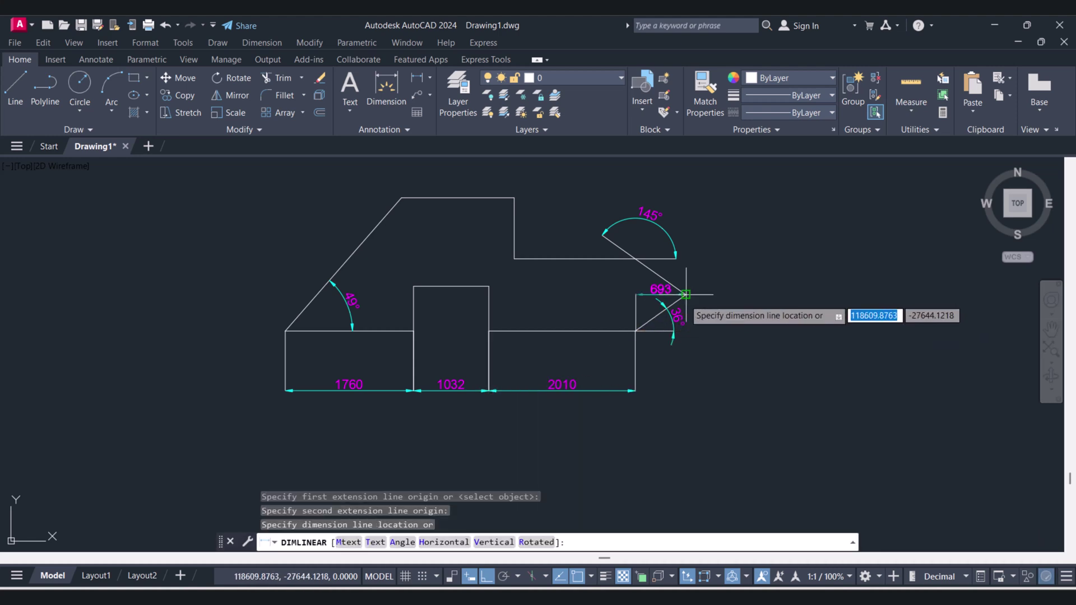
{"action": "left_click", "coordinate": [640, 391]}
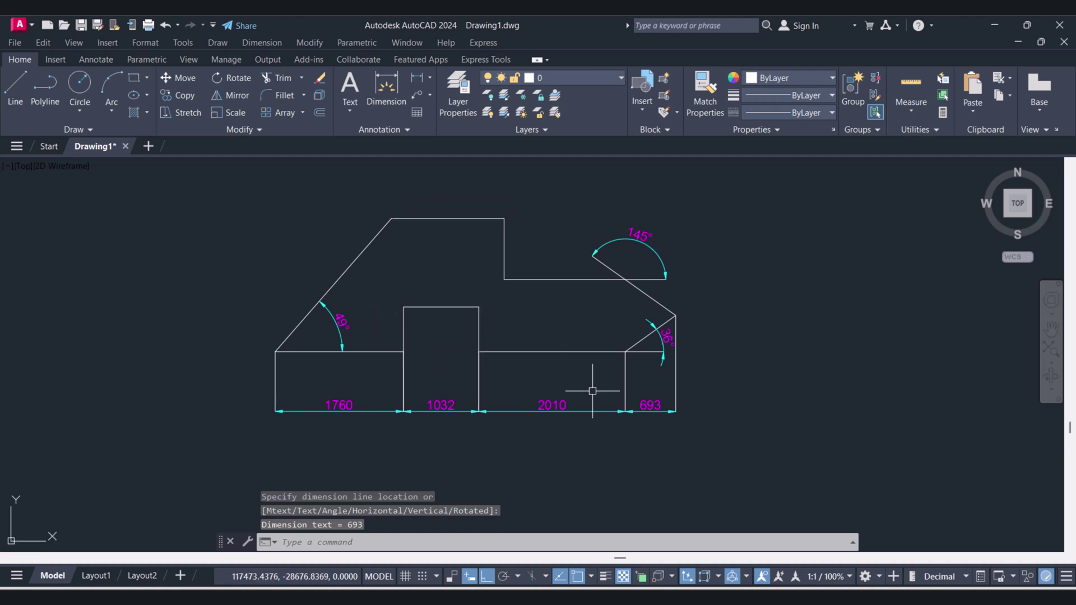
{"action": "scroll", "coordinate": [449, 362], "scroll_direction": "up", "scroll_amount": 2}
{"action": "scroll", "coordinate": [482, 345], "scroll_direction": "up", "scroll_amount": 4}
{"action": "scroll", "coordinate": [510, 339], "scroll_direction": "down", "scroll_amount": 5}
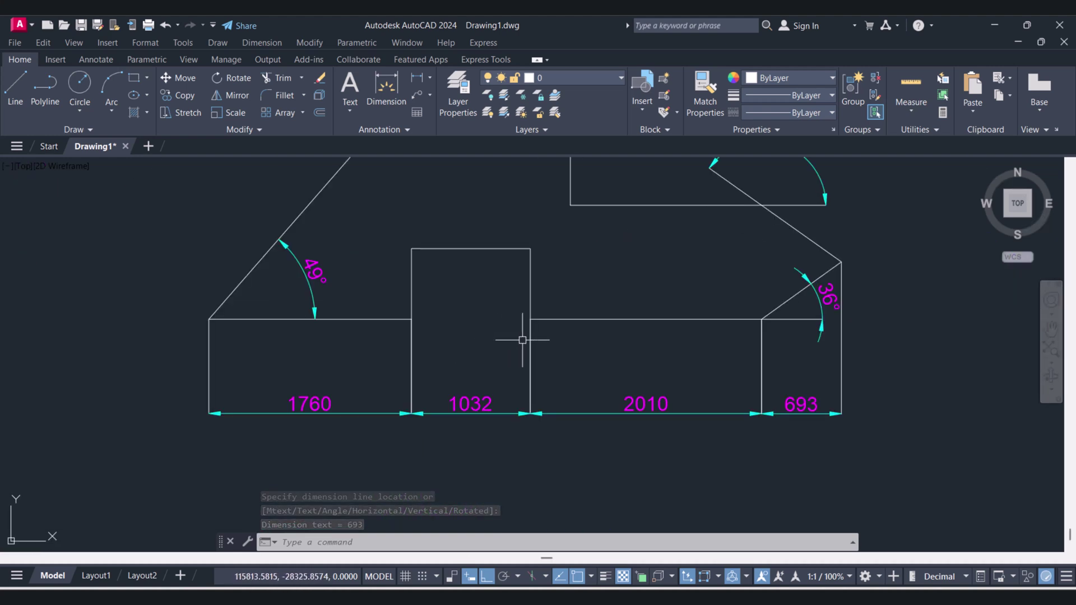
{"action": "scroll", "coordinate": [527, 338], "scroll_direction": "up", "scroll_amount": 5}
{"action": "scroll", "coordinate": [476, 269], "scroll_direction": "up", "scroll_amount": 3}
{"action": "scroll", "coordinate": [473, 295], "scroll_direction": "up", "scroll_amount": 2}
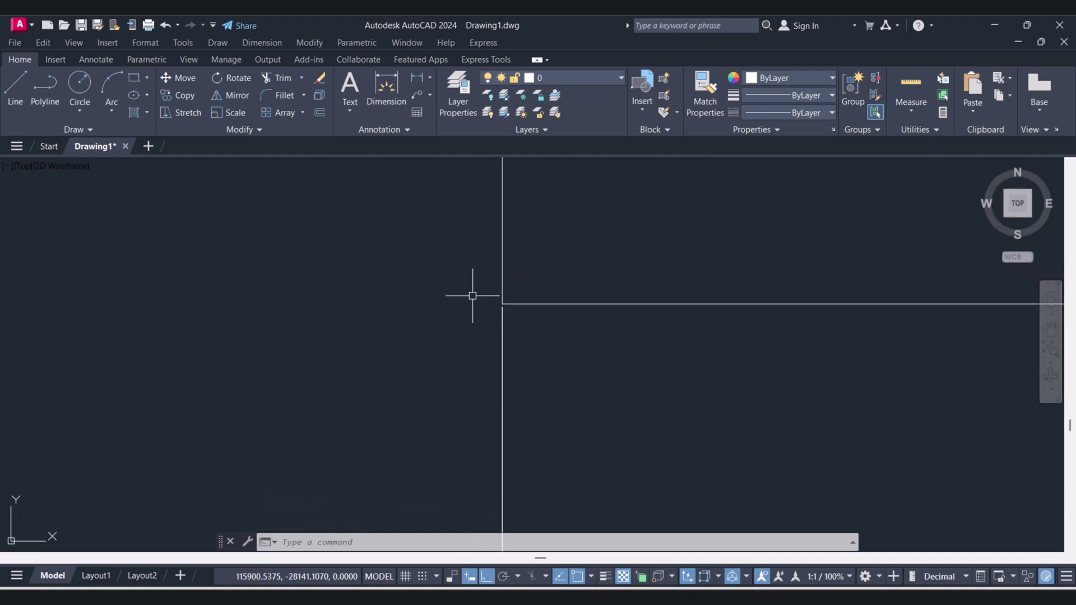
{"action": "left_click", "coordinate": [512, 325]}
{"action": "left_click", "coordinate": [443, 305]}
{"action": "scroll", "coordinate": [448, 314], "scroll_direction": "down", "scroll_amount": 2}
{"action": "scroll", "coordinate": [460, 326], "scroll_direction": "down", "scroll_amount": 4}
{"action": "key", "text": "Escape"}
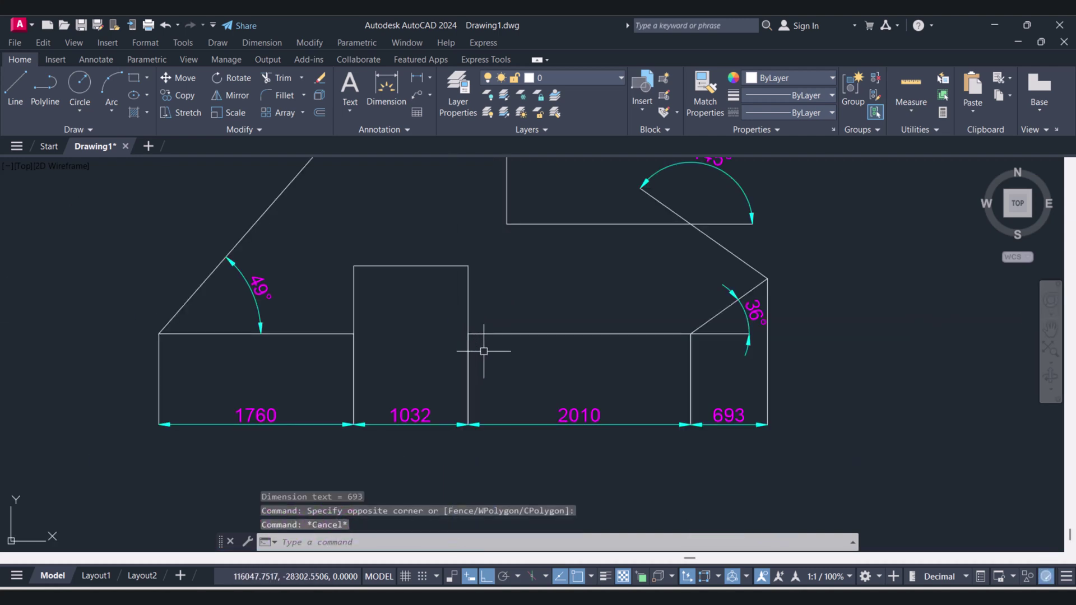
{"action": "key", "text": "Escape"}
{"action": "key", "text": "Escape"}
Step: Review the ISO-25 style's text, arrow and line settings, then close the style manager
{"action": "key", "text": "Return"}
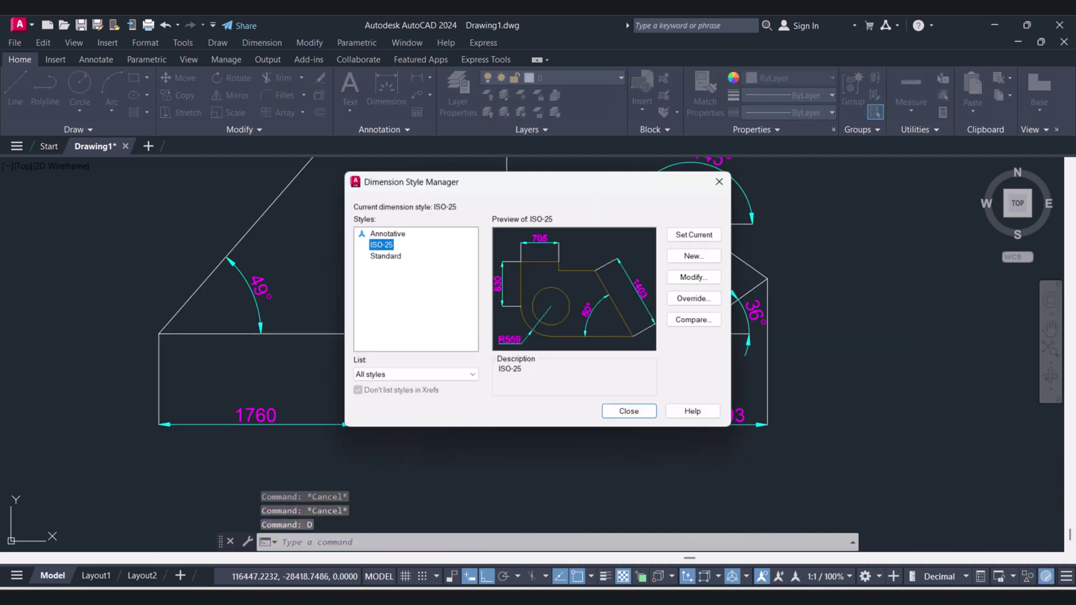
{"action": "left_click", "coordinate": [687, 279]}
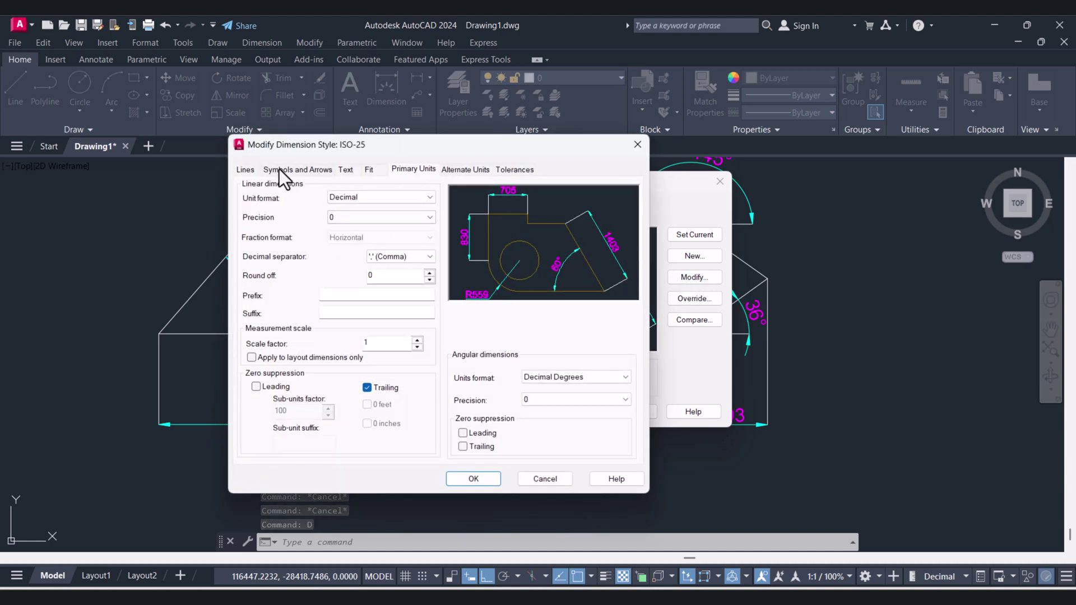
{"action": "left_click", "coordinate": [343, 170]}
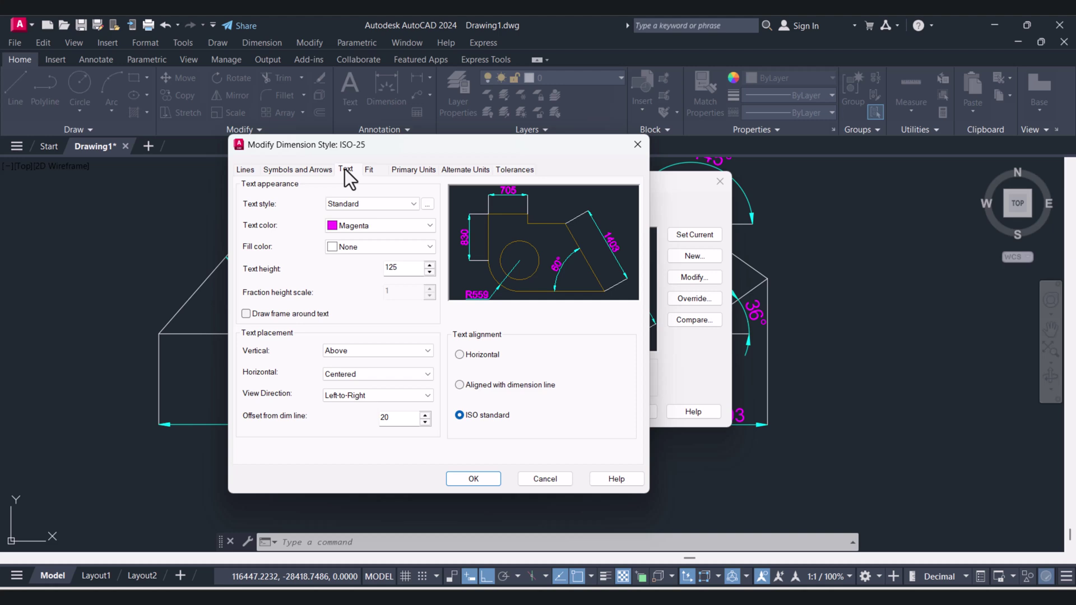
{"action": "left_click", "coordinate": [289, 168]}
{"action": "left_click", "coordinate": [249, 170]}
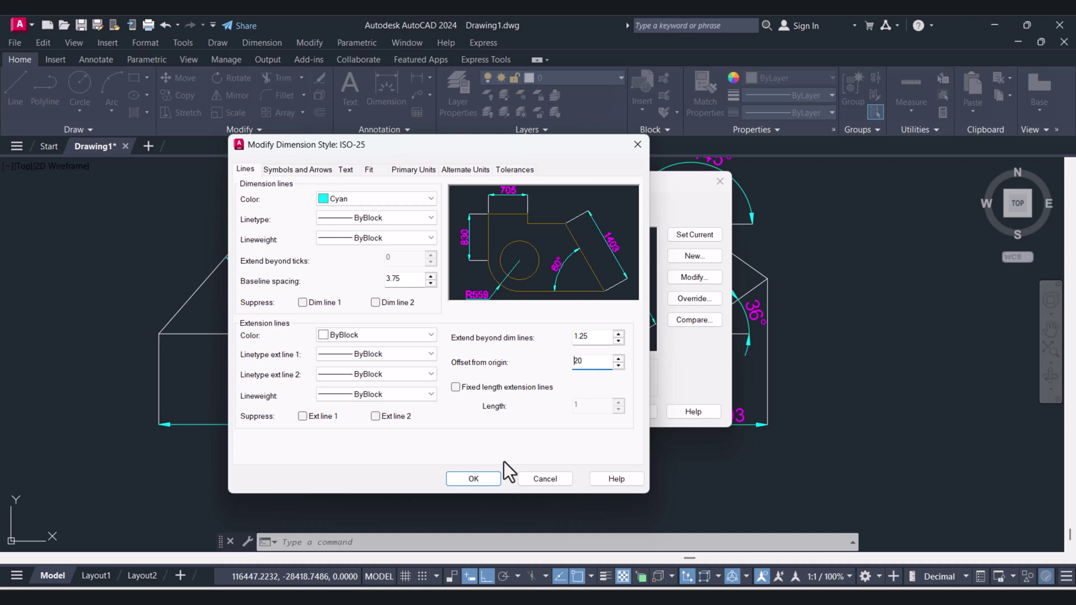
{"action": "left_click", "coordinate": [474, 481]}
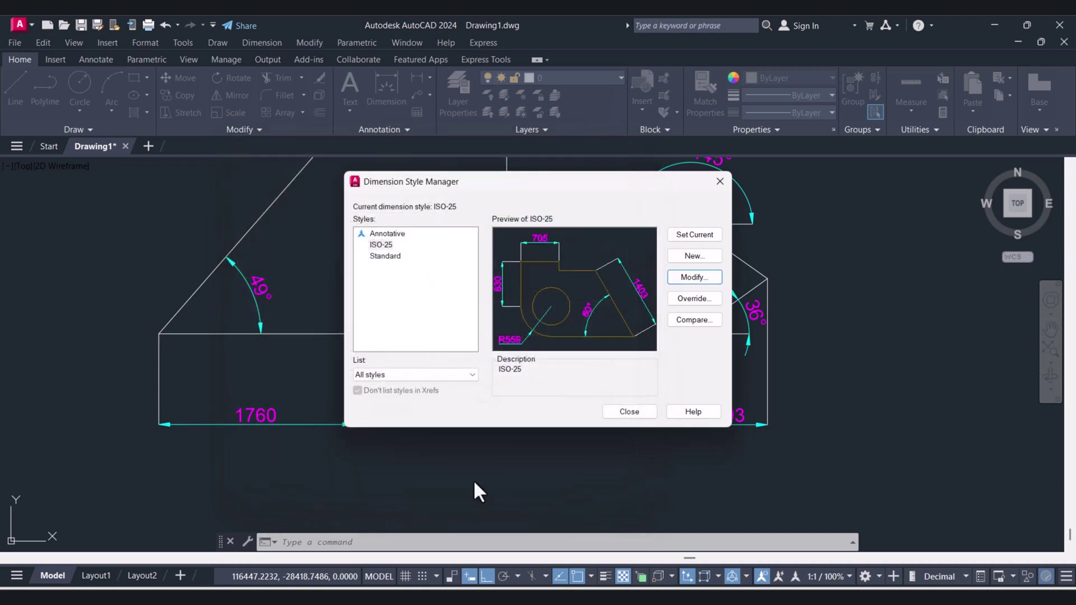
{"action": "left_click", "coordinate": [624, 415]}
Step: Set the ISO-25 style's extension-line offset from origin to 20
{"action": "scroll", "coordinate": [158, 341], "scroll_direction": "up", "scroll_amount": 5}
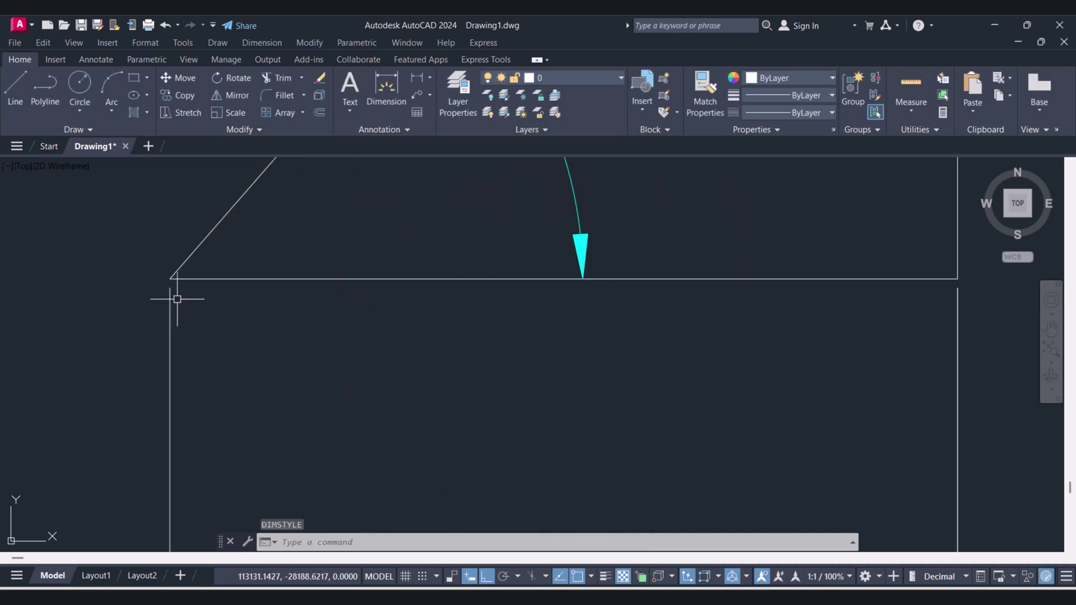
{"action": "scroll", "coordinate": [175, 300], "scroll_direction": "down", "scroll_amount": 2}
{"action": "scroll", "coordinate": [448, 336], "scroll_direction": "down", "scroll_amount": 2}
{"action": "scroll", "coordinate": [695, 372], "scroll_direction": "down", "scroll_amount": 2}
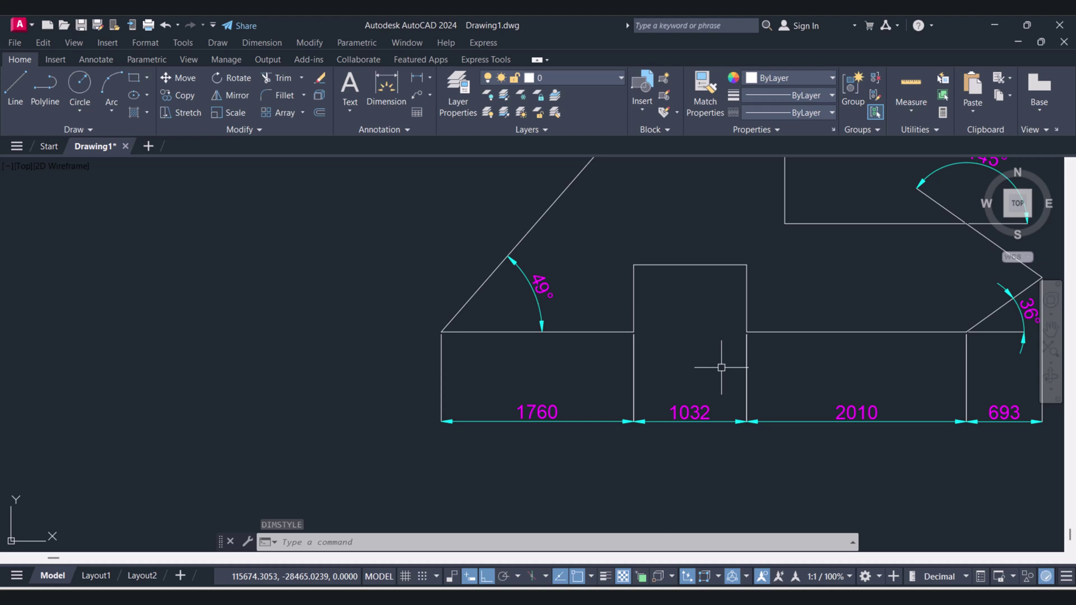
{"action": "type", "text": "d"}
{"action": "key", "text": "Return"}
{"action": "left_click", "coordinate": [694, 278]}
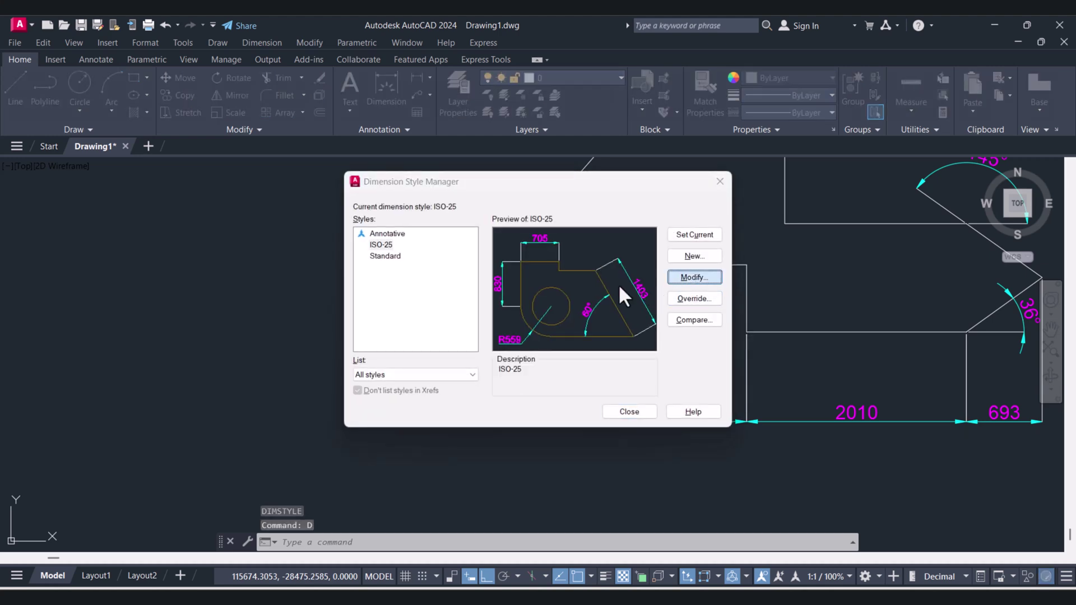
{"action": "left_click_drag", "start_coordinate": [608, 364], "coordinate": [547, 364]}
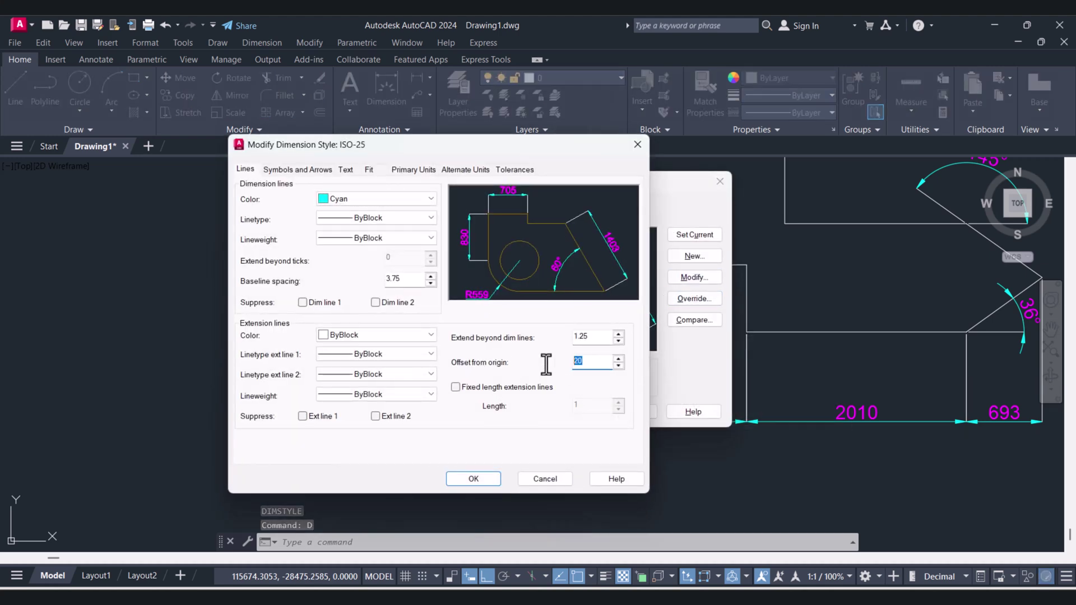
{"action": "left_click", "coordinate": [490, 480]}
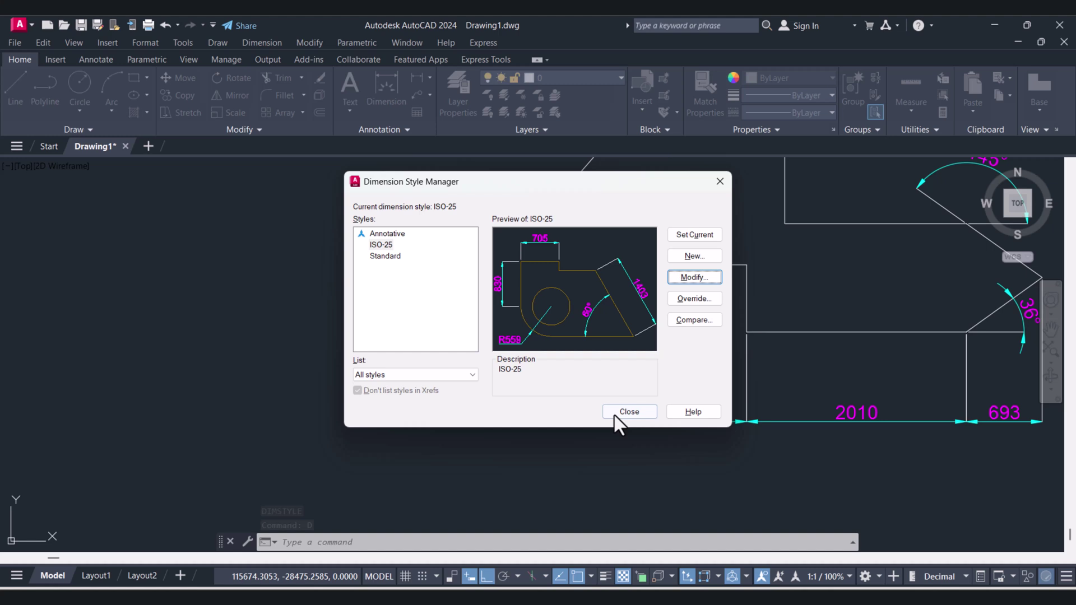
Step: Close the style manager, fit the whole dimensioned profile in view, and open the dimension types list
{"action": "left_click", "coordinate": [620, 411]}
{"action": "scroll", "coordinate": [464, 347], "scroll_direction": "up", "scroll_amount": 3}
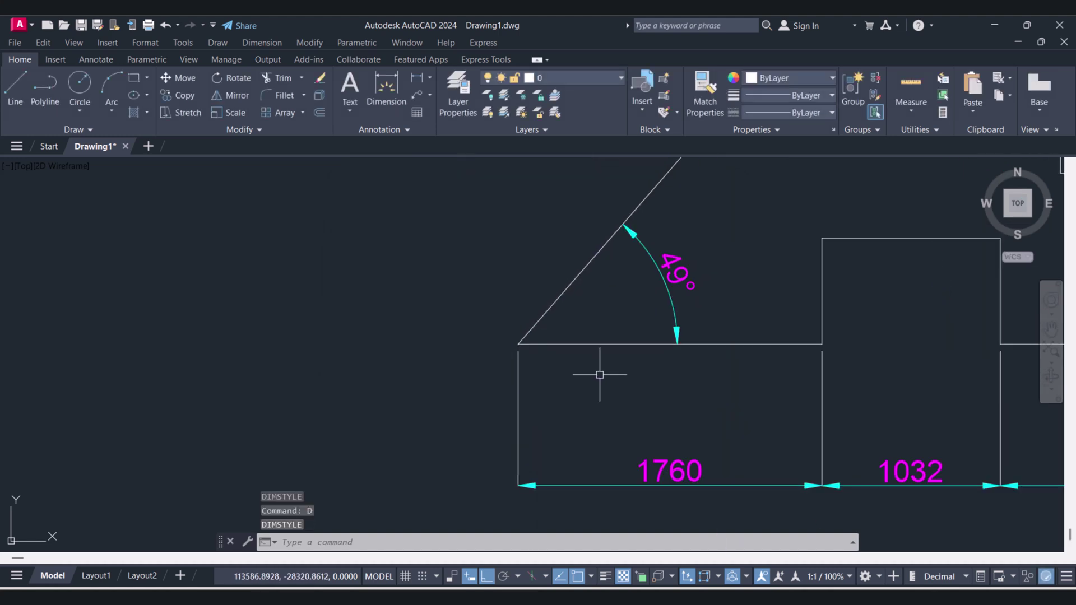
{"action": "middle_click_drag", "start_coordinate": [600, 372], "coordinate": [396, 336]}
{"action": "middle_click_drag", "start_coordinate": [673, 350], "coordinate": [415, 360]}
{"action": "scroll", "coordinate": [541, 336], "scroll_direction": "down", "scroll_amount": 4}
{"action": "mouse_move", "coordinate": [607, 351]}
{"action": "middle_mouse_down"}
{"action": "mouse_move", "coordinate": [584, 353]}
{"action": "mouse_move", "coordinate": [622, 356]}
{"action": "mouse_move", "coordinate": [607, 384]}
{"action": "middle_mouse_up"}
{"action": "scroll", "coordinate": [613, 359], "scroll_direction": "up", "scroll_amount": 2}
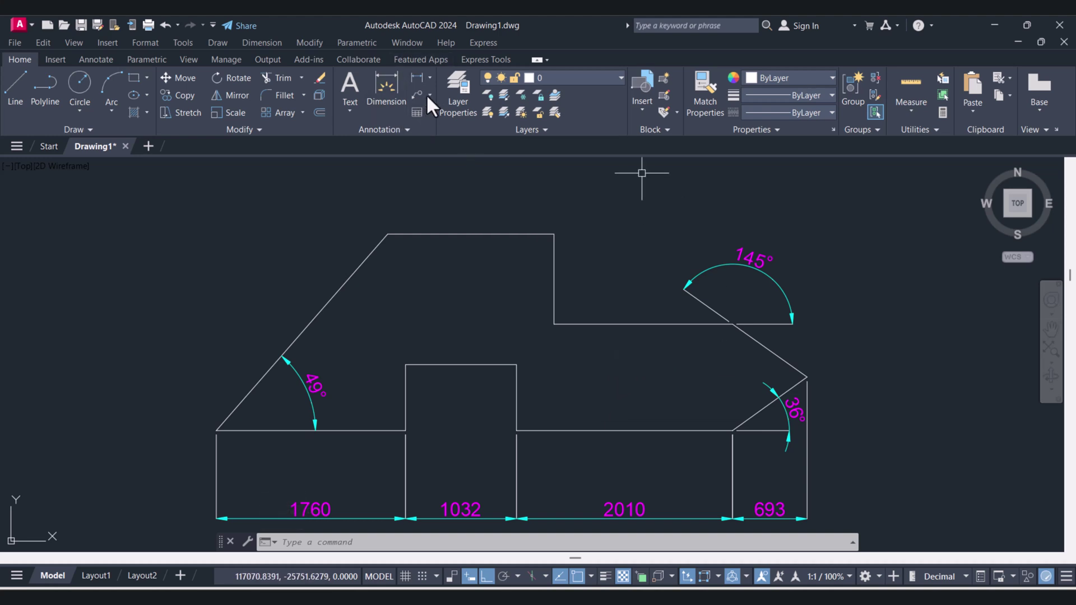
{"action": "left_click", "coordinate": [430, 79]}
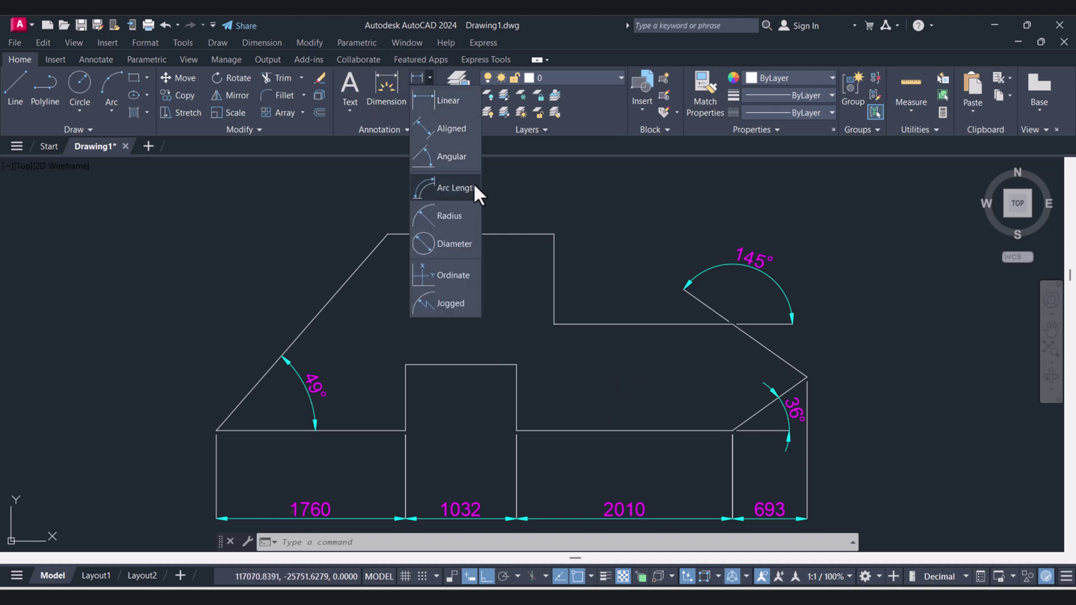
Step: Dimension the upper-left diagonal edge with an aligned 2426 dimension outside the shape
{"action": "left_click", "coordinate": [452, 157]}
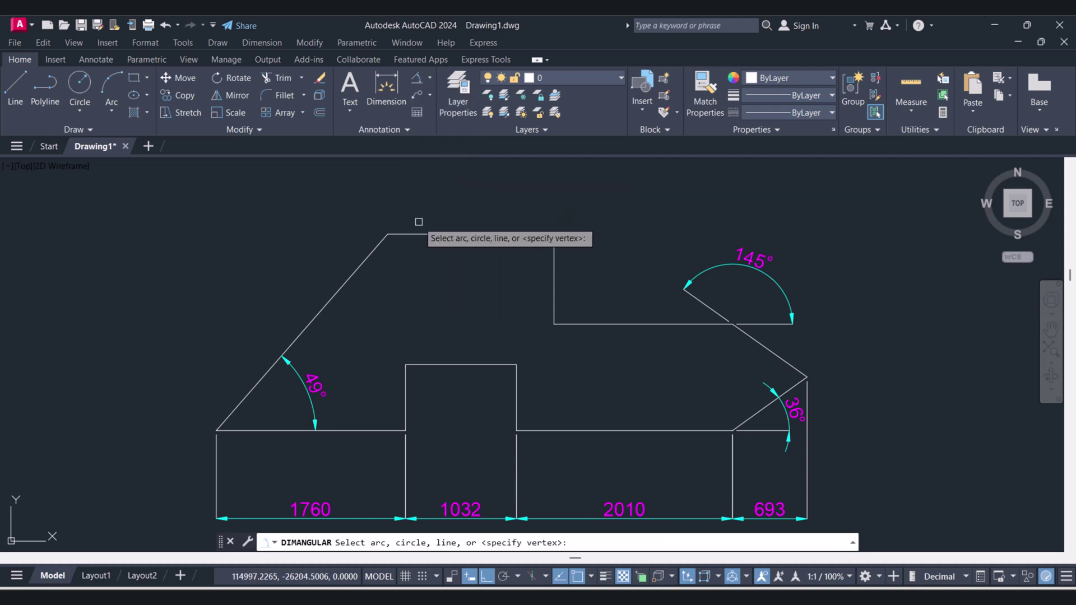
{"action": "left_click", "coordinate": [369, 256]}
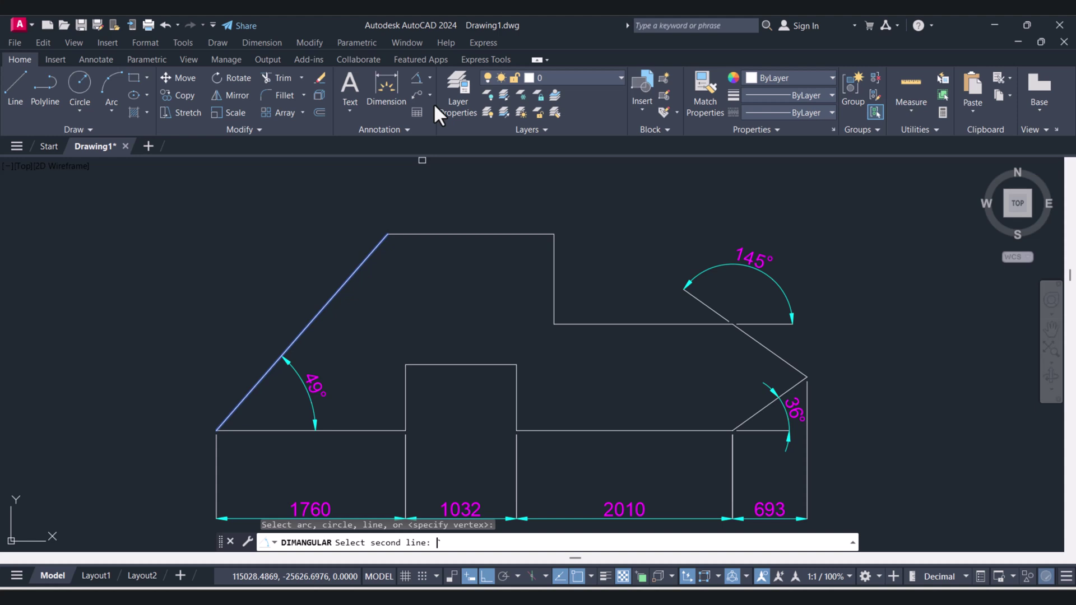
{"action": "left_click", "coordinate": [431, 77]}
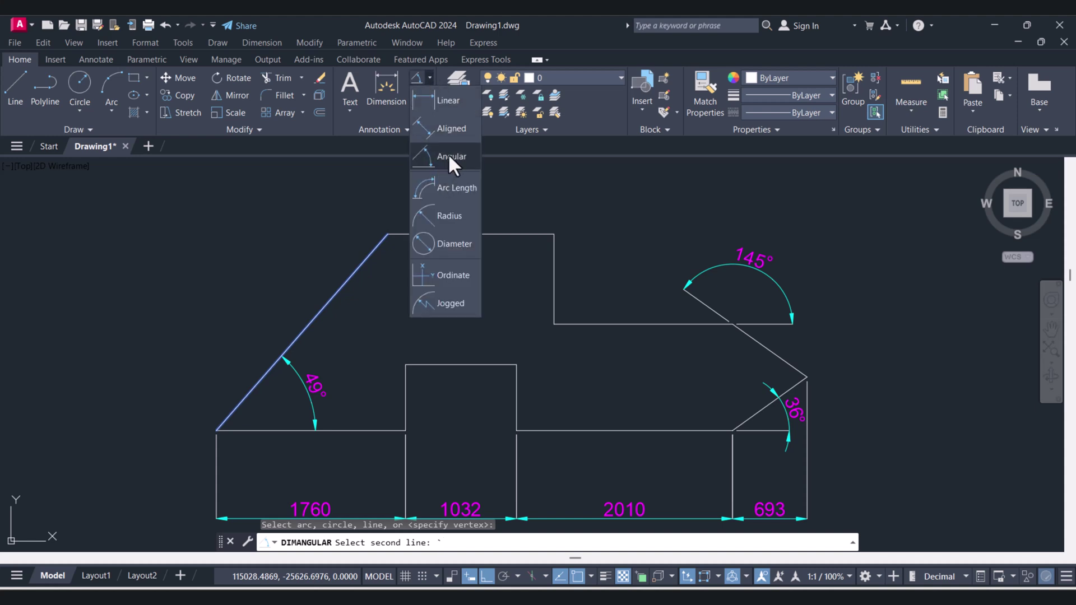
{"action": "left_click", "coordinate": [448, 138]}
{"action": "left_click", "coordinate": [387, 234]}
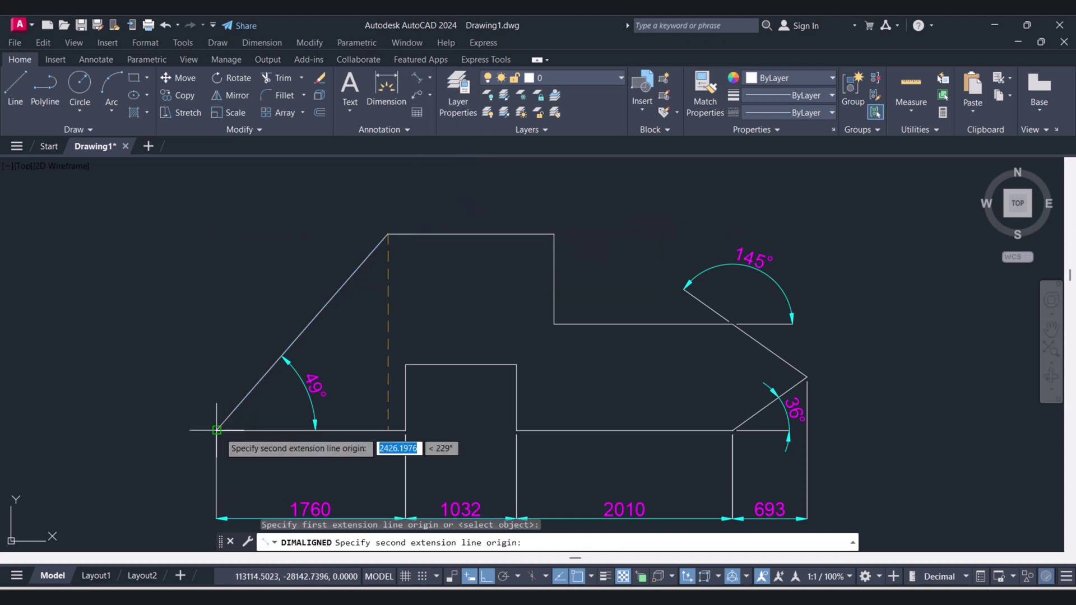
{"action": "left_click", "coordinate": [216, 431]}
{"action": "left_click", "coordinate": [147, 354]}
{"action": "scroll", "coordinate": [473, 336], "scroll_direction": "down", "scroll_amount": 2}
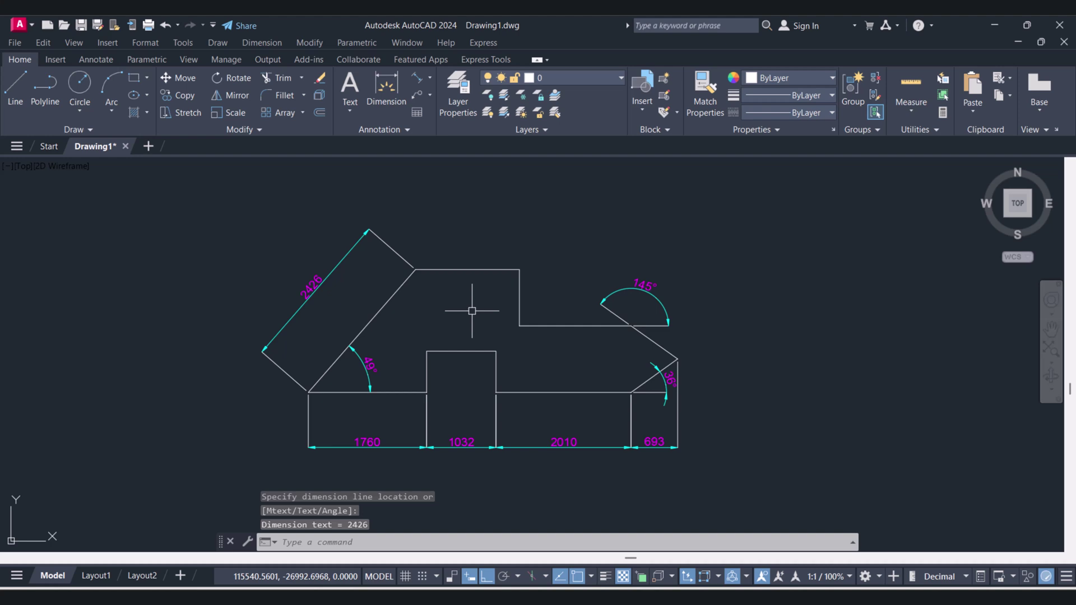
{"action": "left_click", "coordinate": [432, 78]}
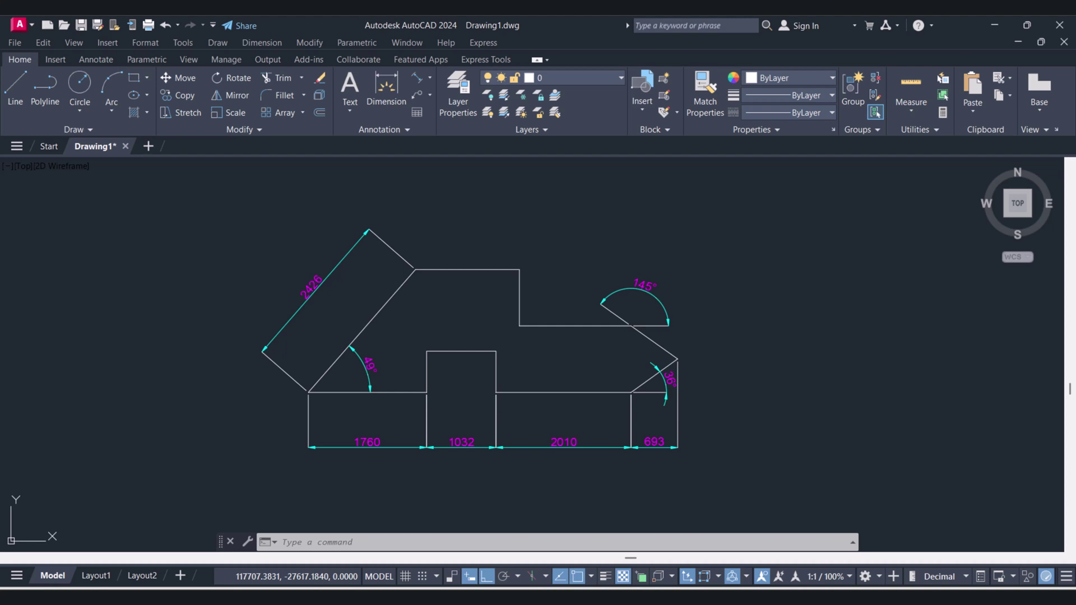
{"action": "scroll", "coordinate": [427, 367], "scroll_direction": "up", "scroll_amount": 3}
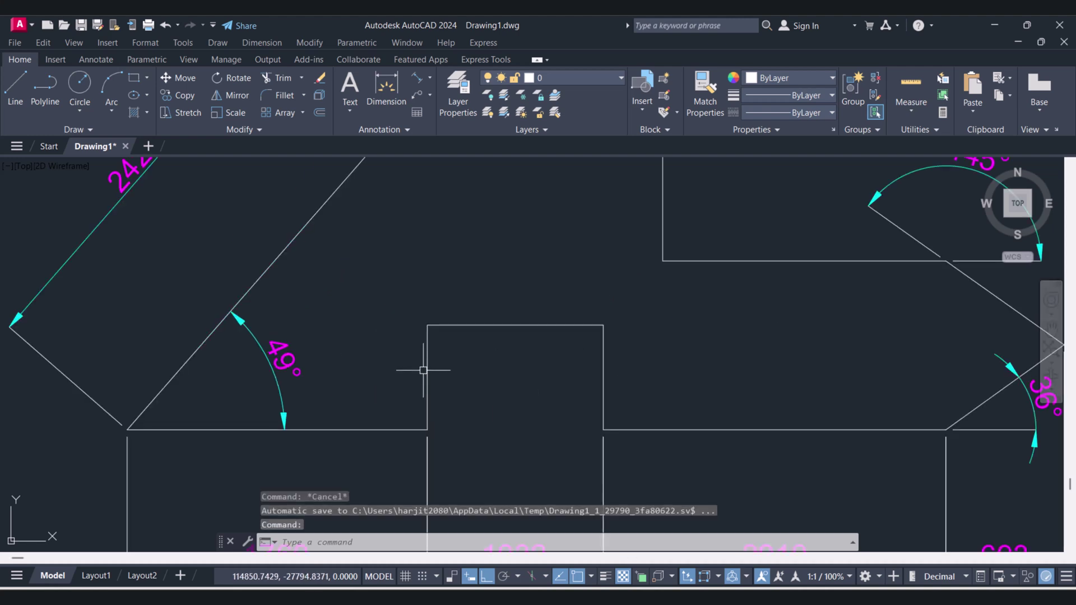
{"action": "scroll", "coordinate": [444, 348], "scroll_direction": "down", "scroll_amount": 2}
{"action": "mouse_move", "coordinate": [681, 380]}
{"action": "middle_mouse_down"}
{"action": "mouse_move", "coordinate": [627, 348]}
{"action": "mouse_move", "coordinate": [629, 372]}
{"action": "mouse_move", "coordinate": [644, 385]}
{"action": "middle_mouse_up"}
{"action": "scroll", "coordinate": [628, 348], "scroll_direction": "down", "scroll_amount": 1}
{"action": "scroll", "coordinate": [611, 343], "scroll_direction": "up", "scroll_amount": 1}
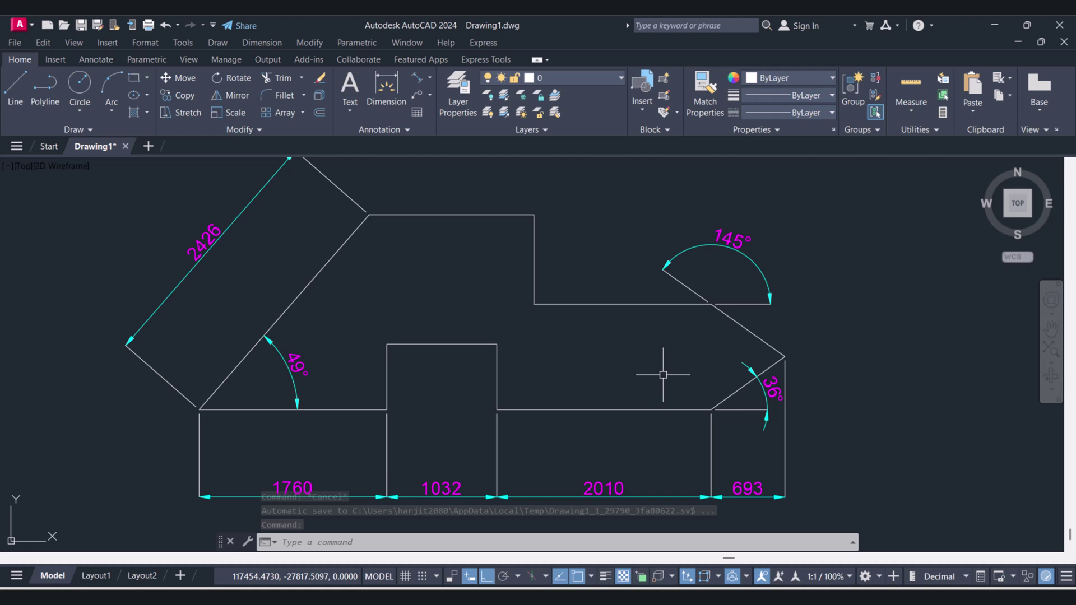